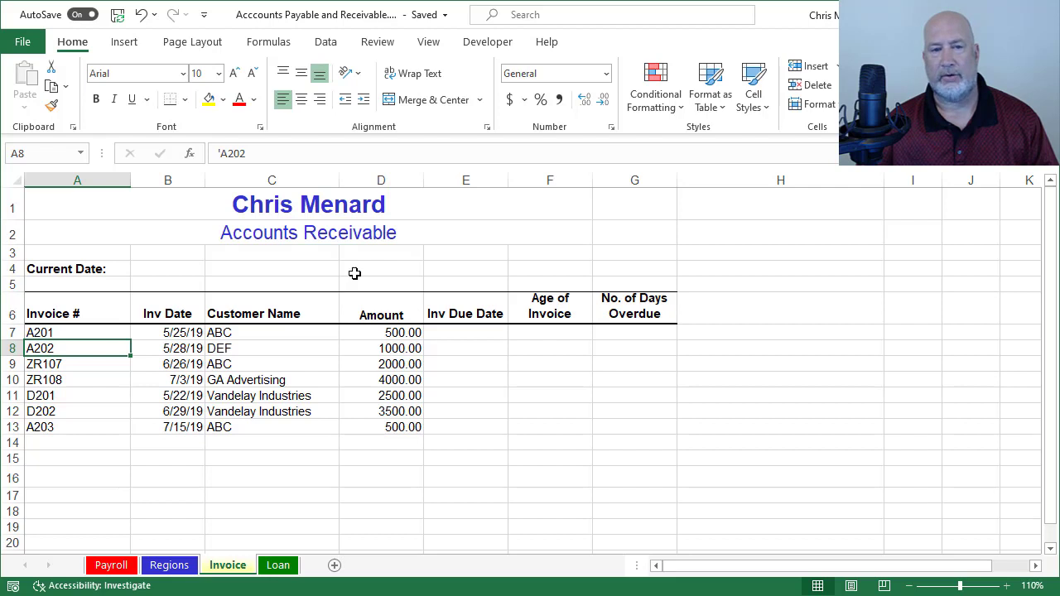
Enter =AVERAGE(D7:D13) in D16, then delete it again.
{"action": "left_click", "coordinate": [394, 477]}
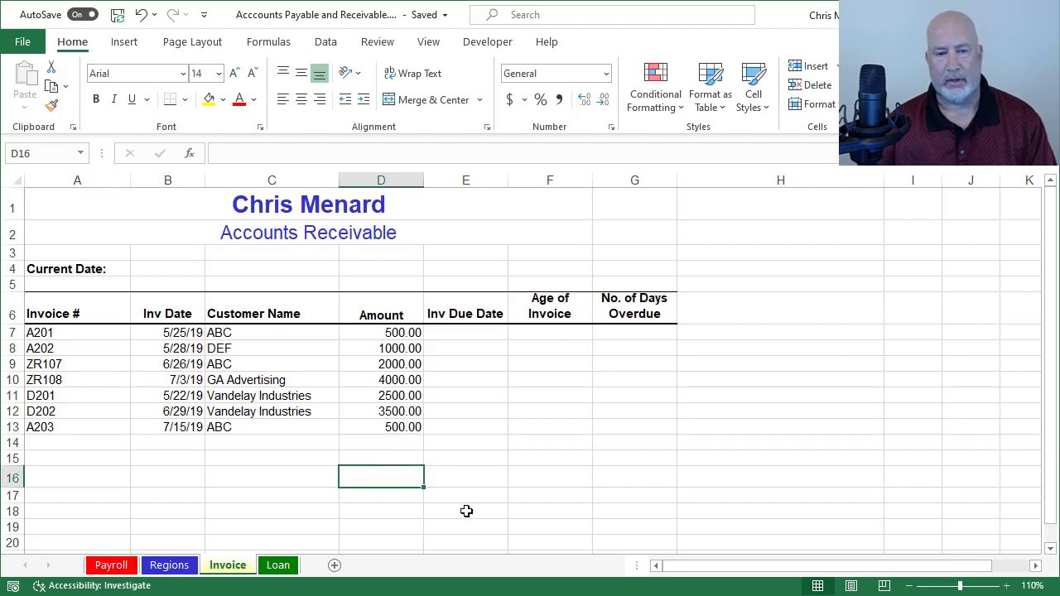
{"action": "type", "text": "=ave"}
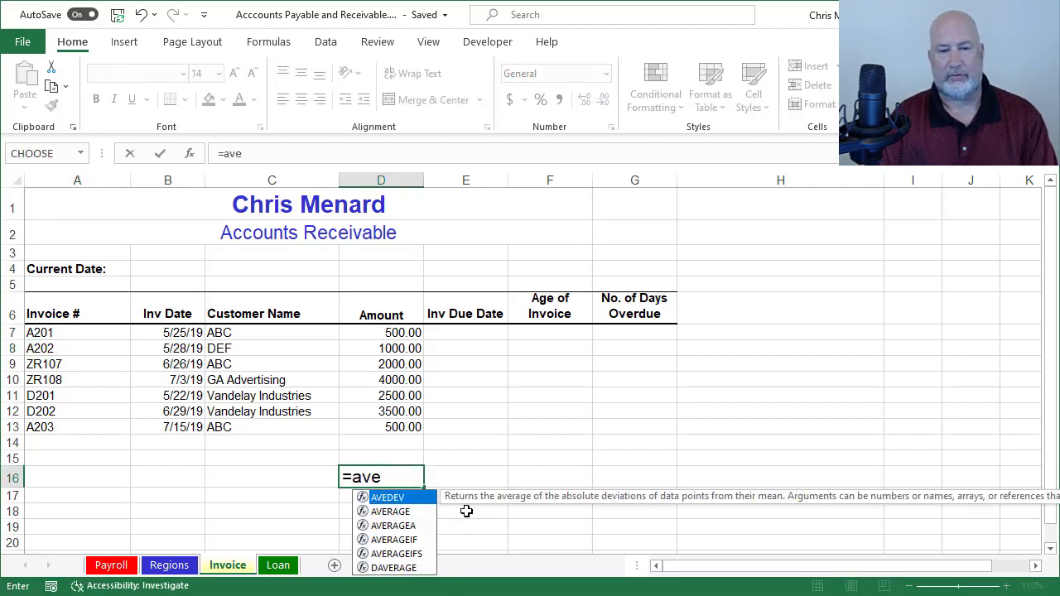
{"action": "type", "text": "rage"}
{"action": "key", "text": "Tab"}
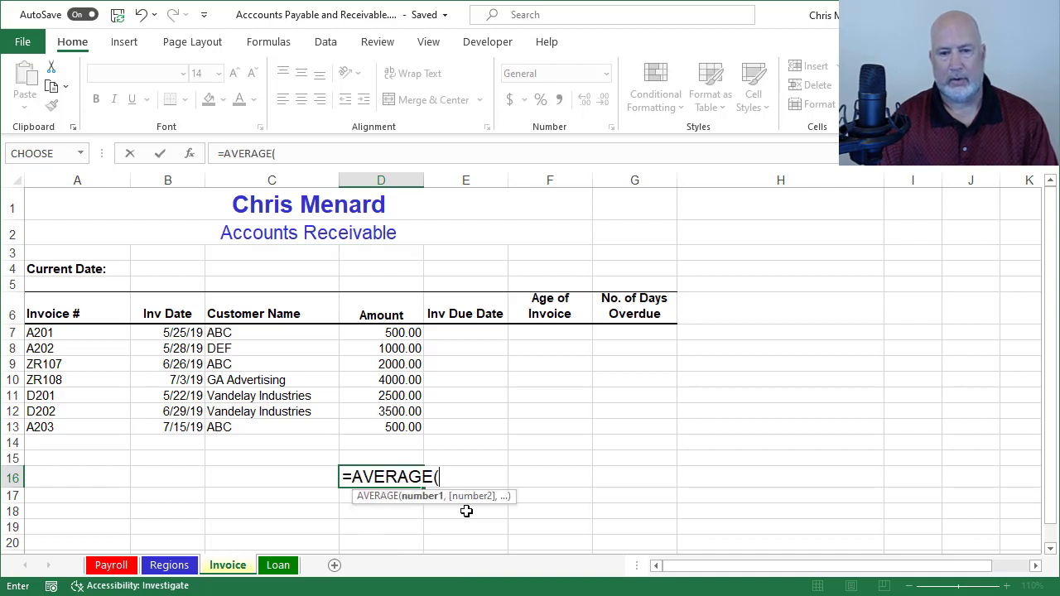
{"action": "left_click_drag", "start_coordinate": [392, 332], "coordinate": [384, 424]}
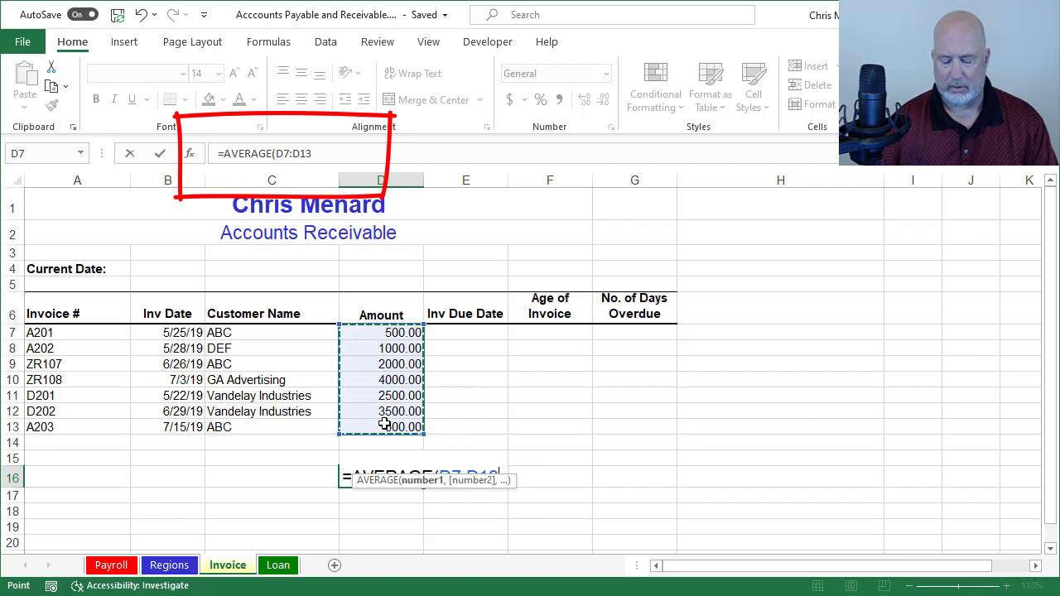
{"action": "key", "text": "ctrl+Return"}
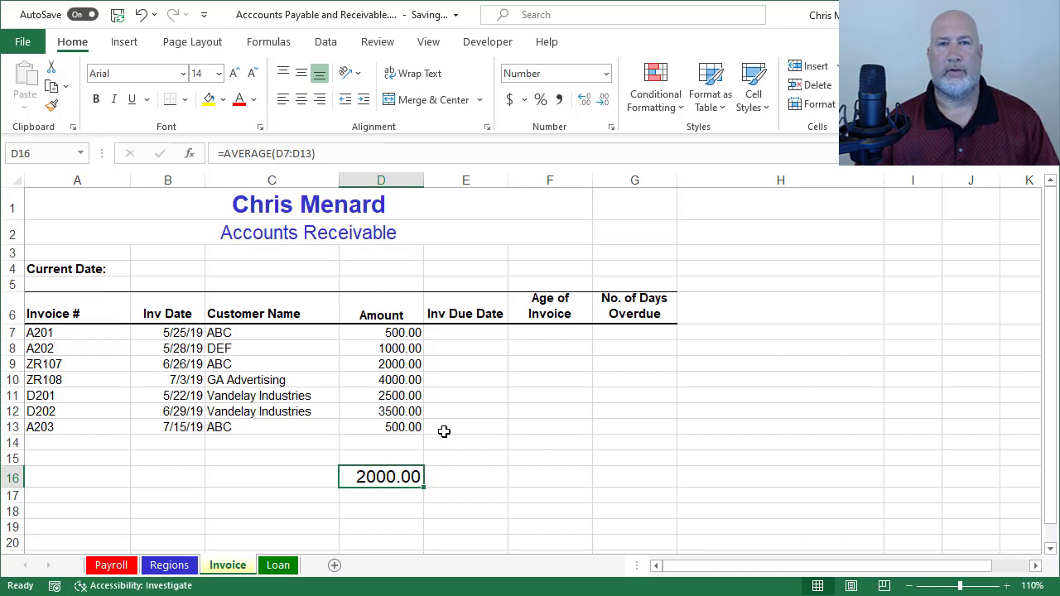
{"action": "key", "text": "Delete"}
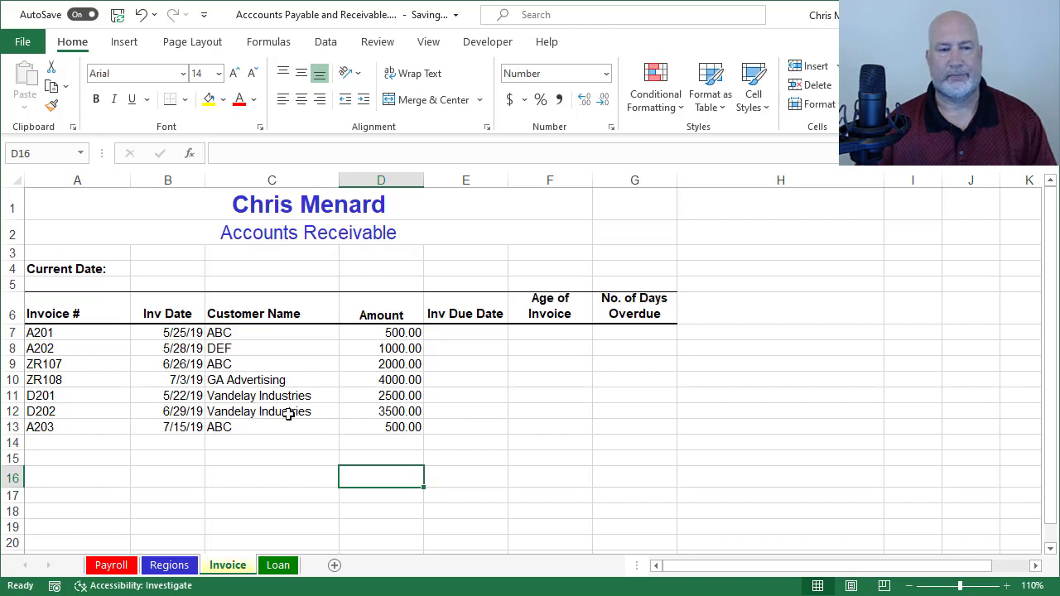
Put =TODAY() in B4 so it shows the current date 7/27/2019.
{"action": "left_click", "coordinate": [179, 271]}
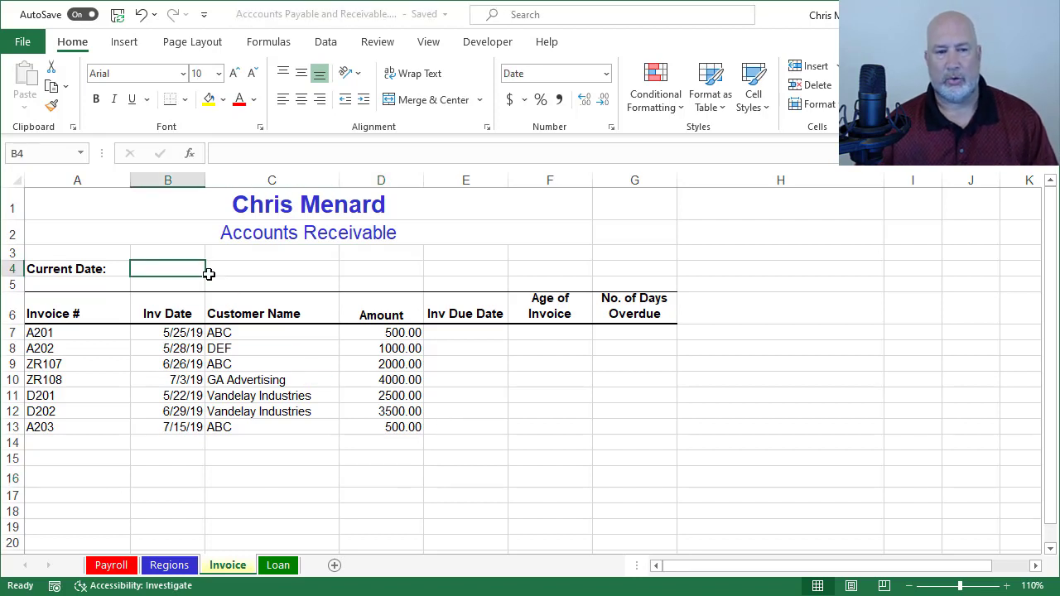
{"action": "type", "text": "=today"}
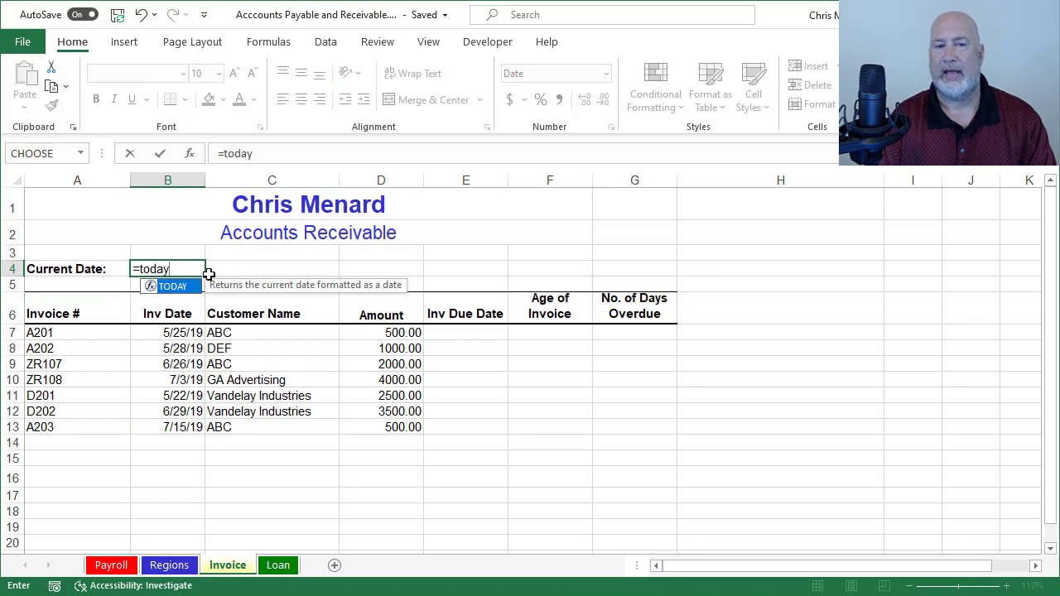
{"action": "key", "text": "Tab"}
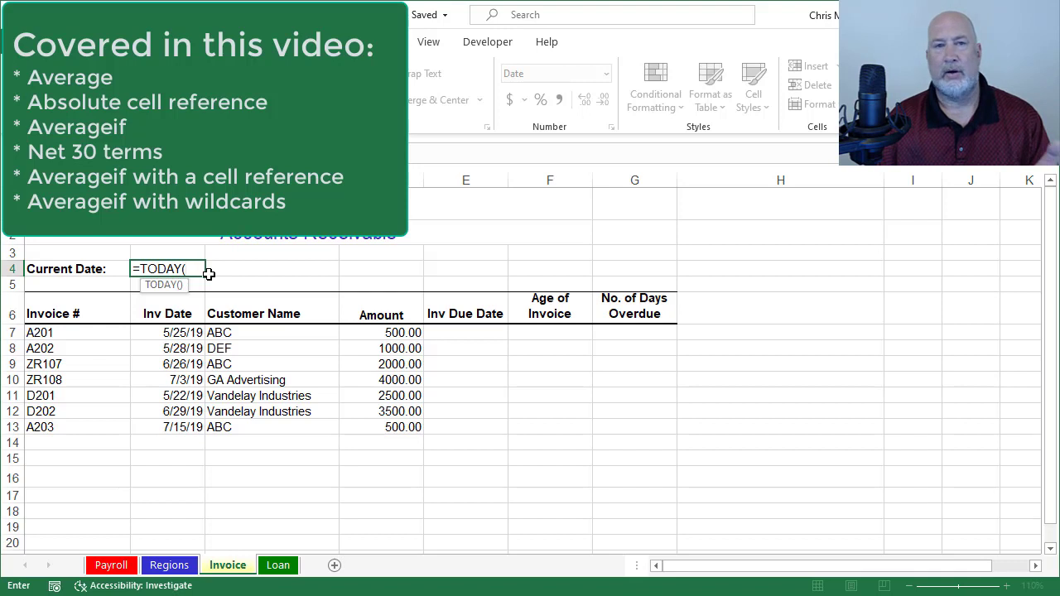
{"action": "key", "text": "ctrl+Return"}
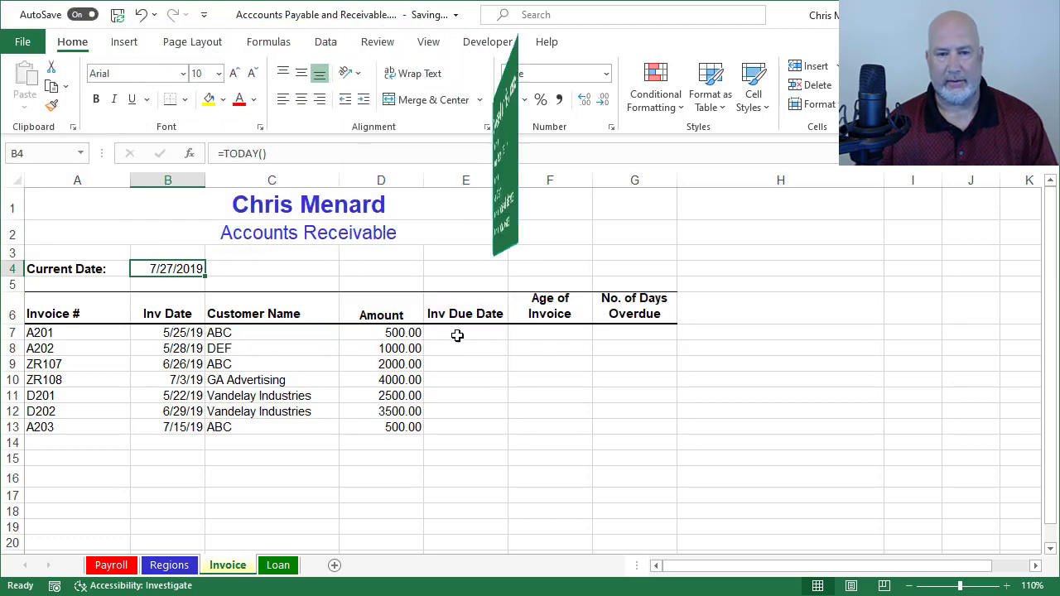
Enter =B7+30 in E7 and fill it down to E13 for due dates 6/24/19–8/14/19.
{"action": "left_click", "coordinate": [457, 335]}
{"action": "type", "text": "="}
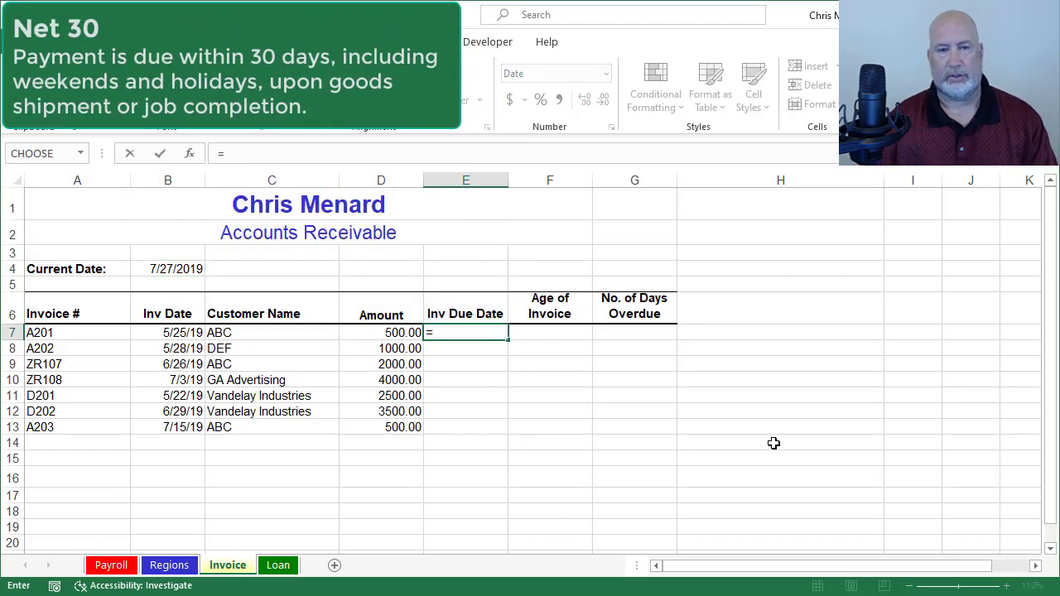
{"action": "key", "text": "Left"}
{"action": "key", "text": "Left"}
{"action": "key", "text": "Left"}
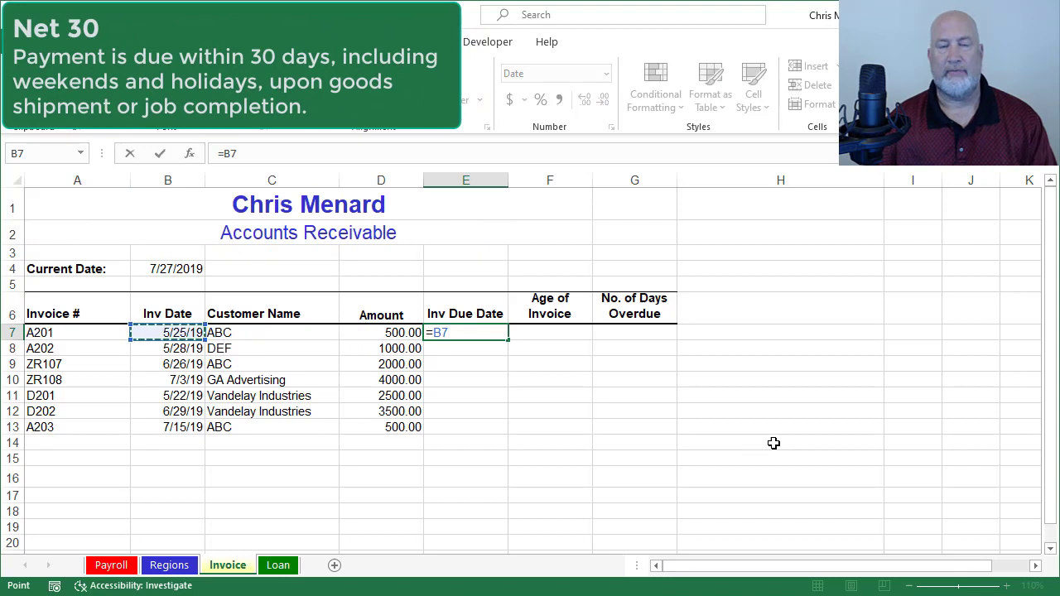
{"action": "type", "text": "+30"}
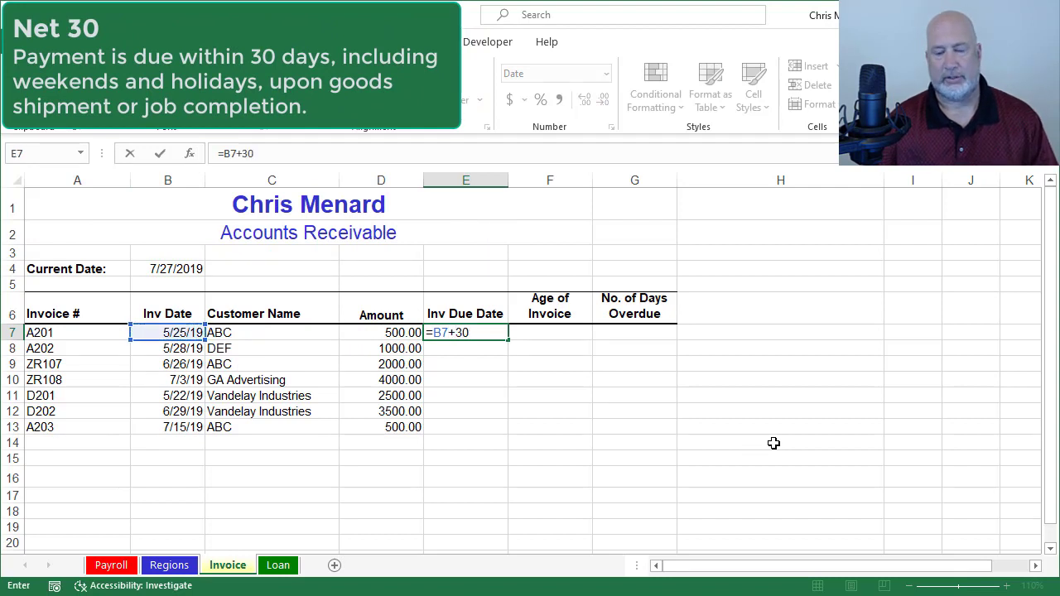
{"action": "key", "text": "ctrl+Return"}
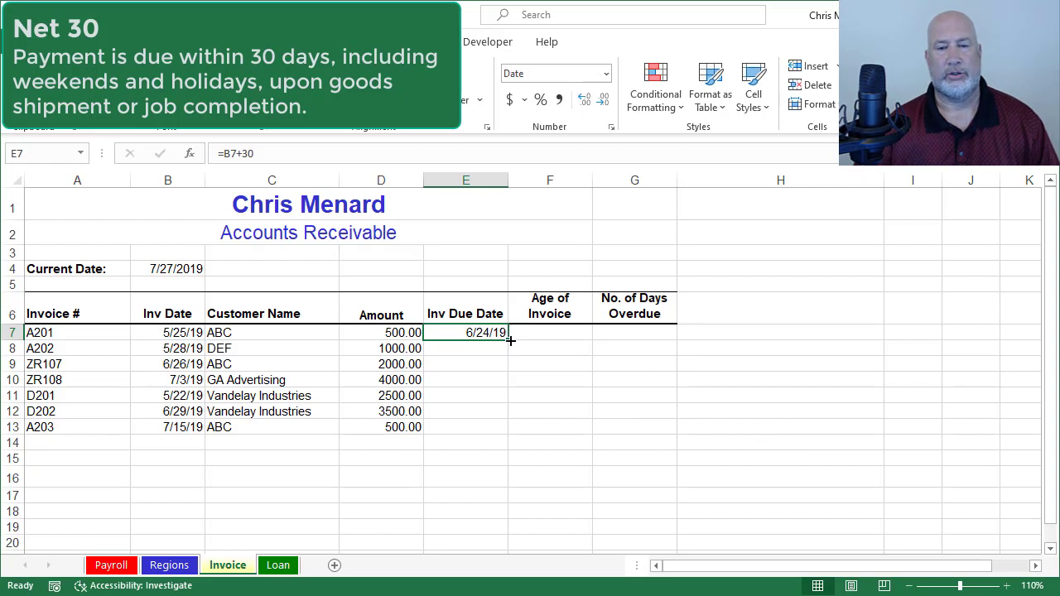
{"action": "left_click_drag", "start_coordinate": [509, 338], "coordinate": [500, 441]}
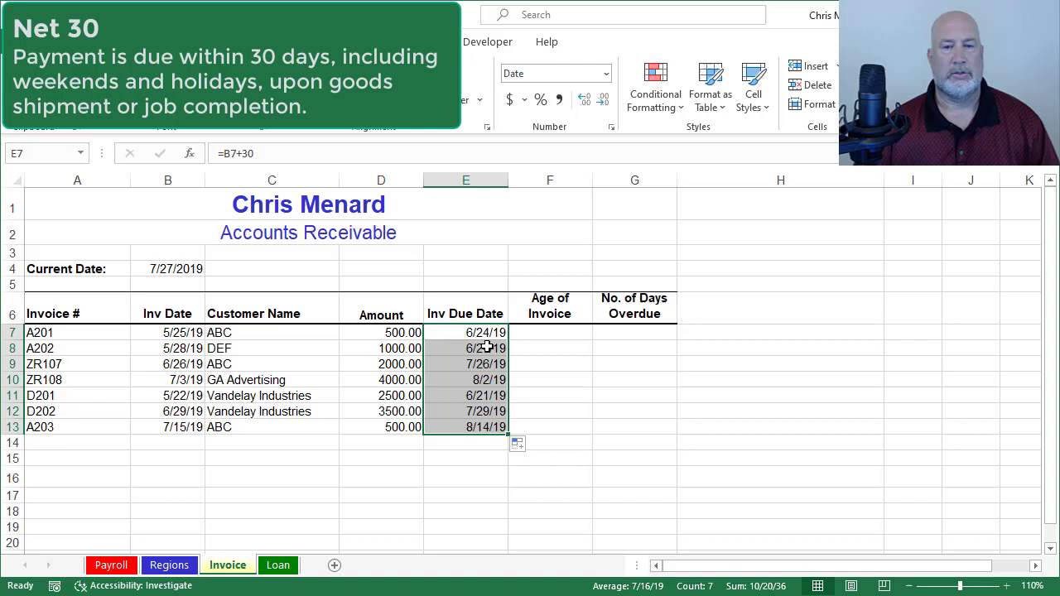
Enter =$B$4-B7 in F7 and fill it down to F13, giving ages from 63 to 12 days.
{"action": "left_click", "coordinate": [544, 336]}
{"action": "type", "text": "="}
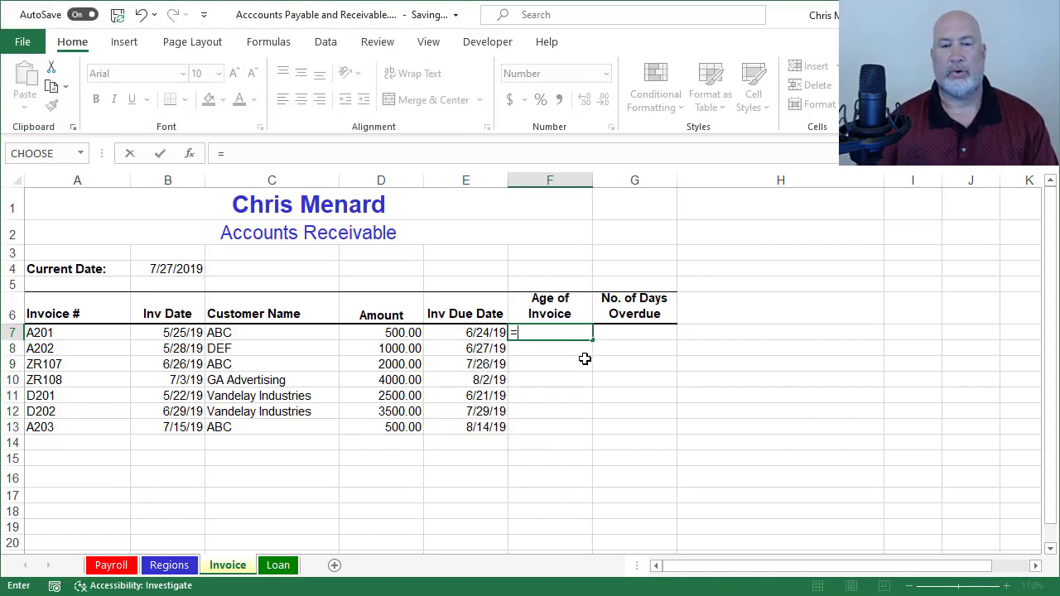
{"action": "left_click", "coordinate": [168, 273]}
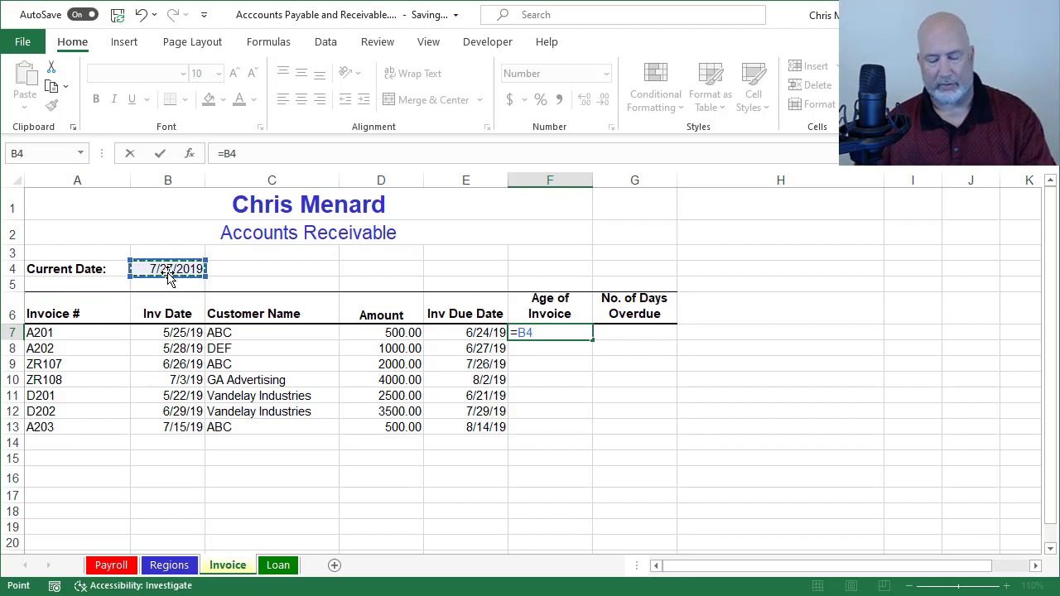
{"action": "key", "text": "F4"}
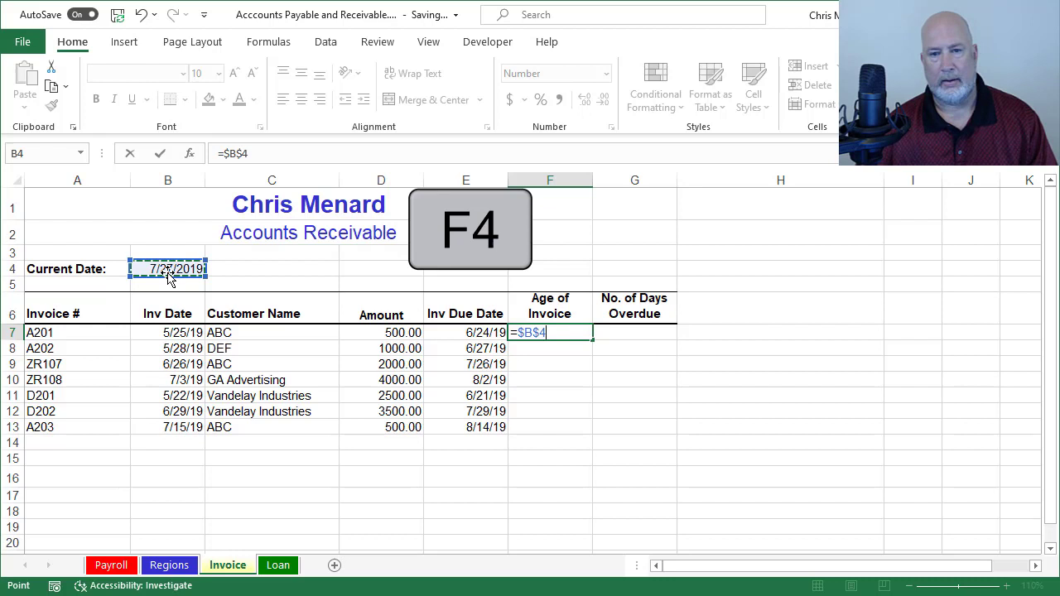
{"action": "type", "text": "-"}
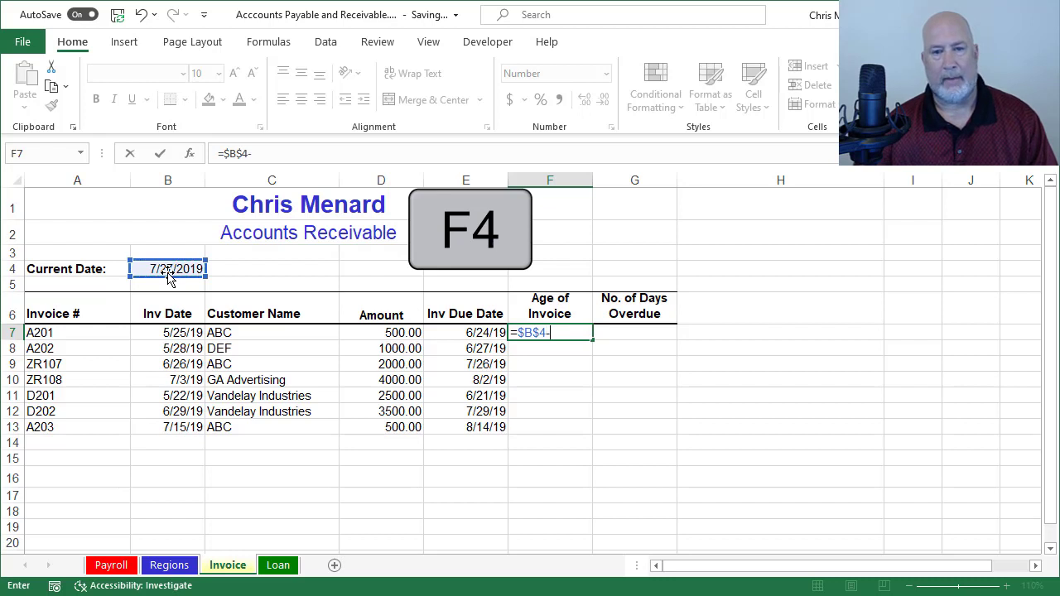
{"action": "left_click", "coordinate": [164, 332]}
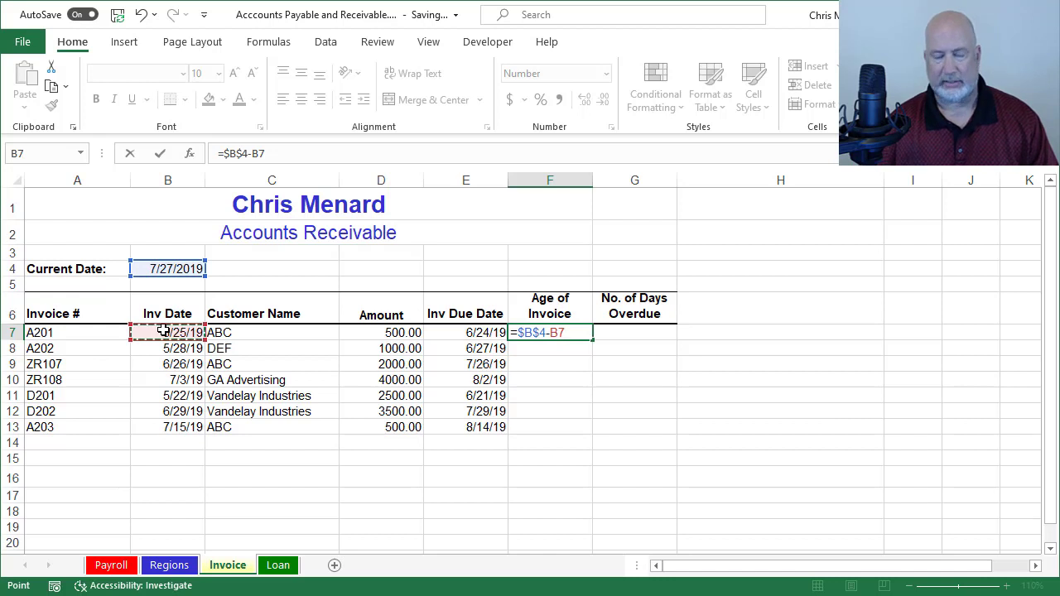
{"action": "key", "text": "ctrl+Return"}
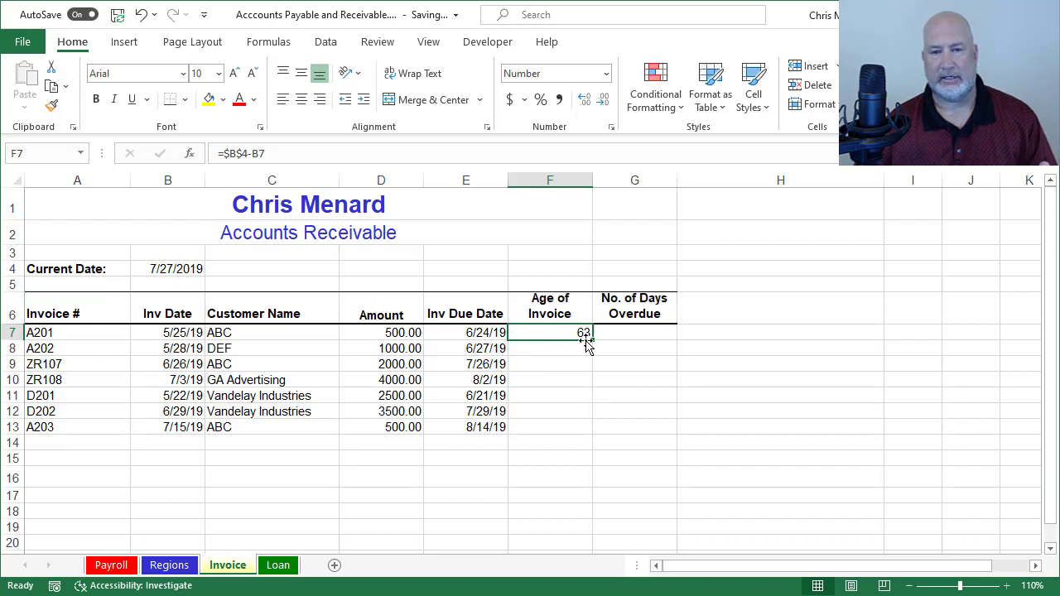
{"action": "left_click_drag", "start_coordinate": [593, 342], "coordinate": [598, 433]}
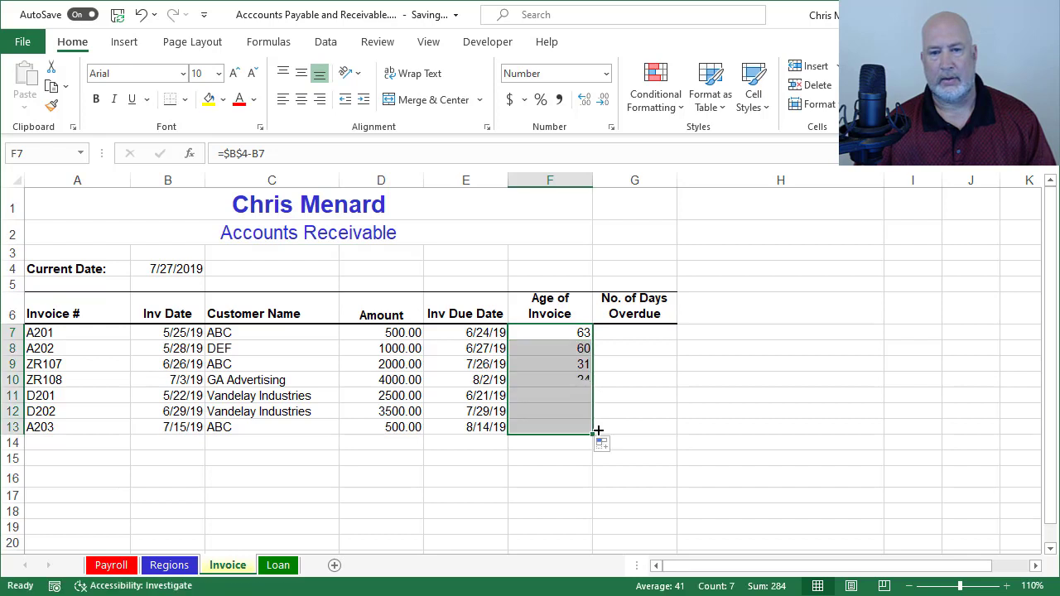
Enter =F7-30 in G7 and fill it down to G13, showing 33 down to -18.
{"action": "left_click", "coordinate": [630, 336]}
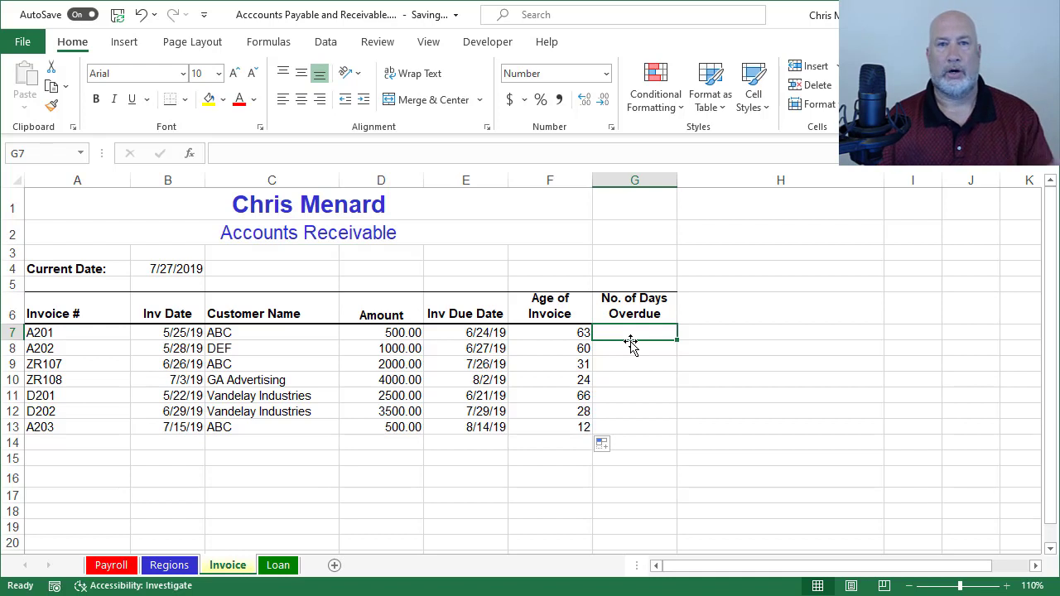
{"action": "type", "text": "=F7-"}
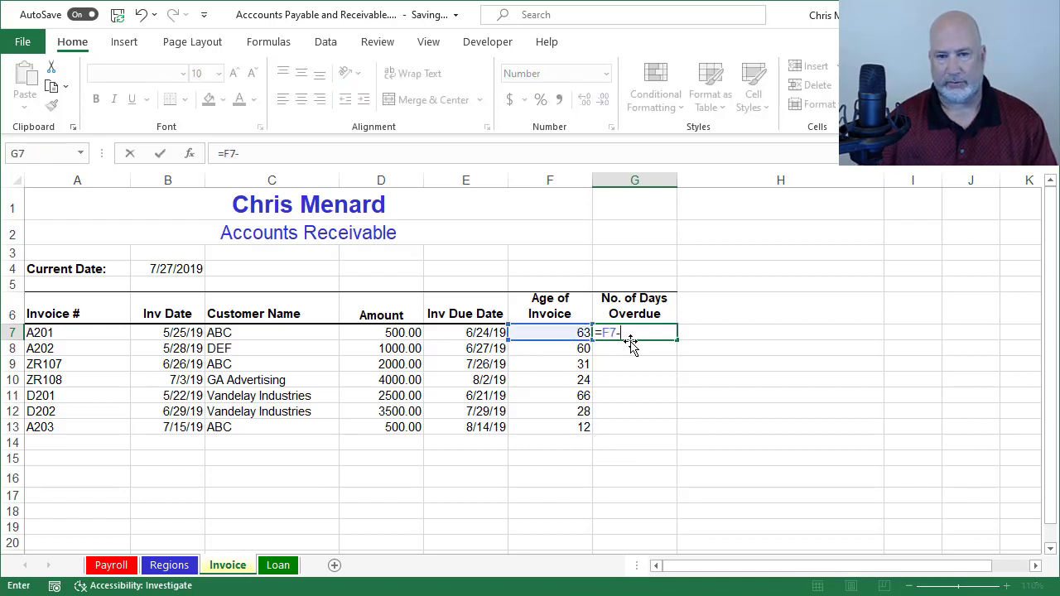
{"action": "type", "text": "30"}
{"action": "key", "text": "ctrl+Return"}
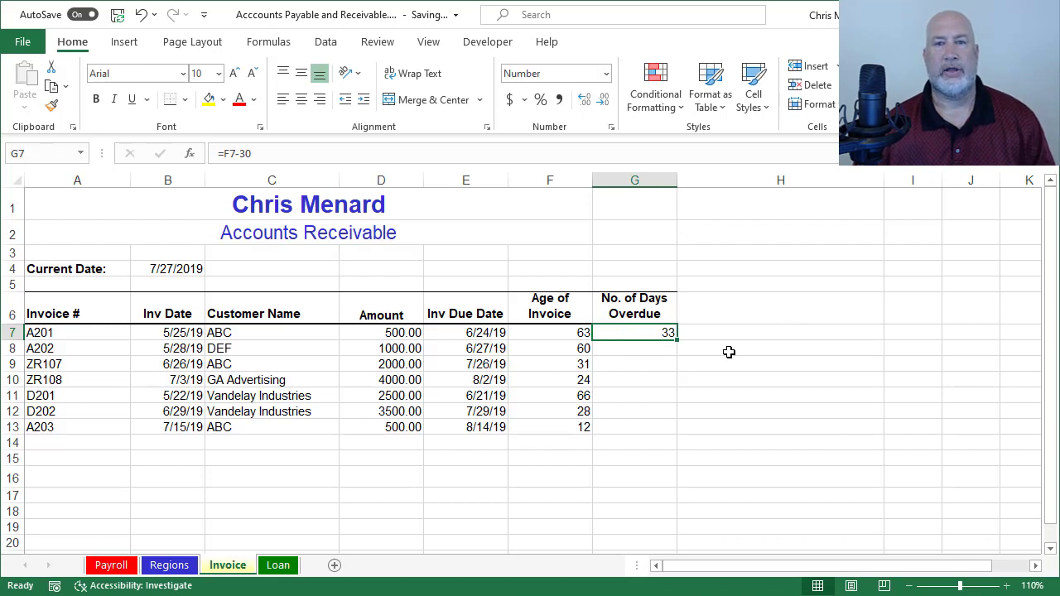
{"action": "left_click_drag", "start_coordinate": [676, 340], "coordinate": [672, 429]}
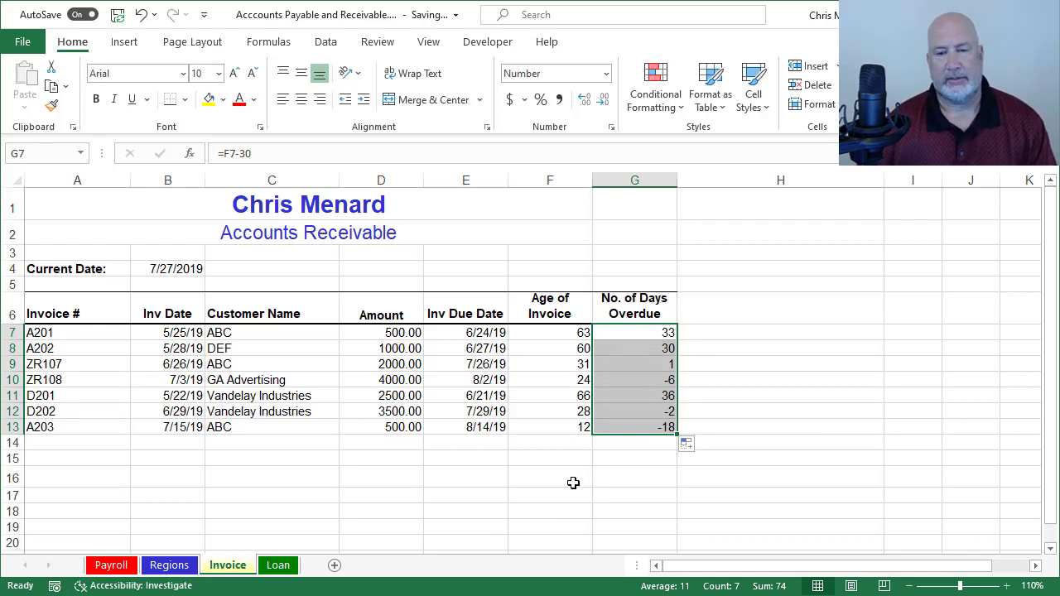
Enter =AVERAGE(G7:G13) in G16 to get an average of 11 days overdue.
{"action": "left_click", "coordinate": [641, 484]}
{"action": "type", "text": "=average"}
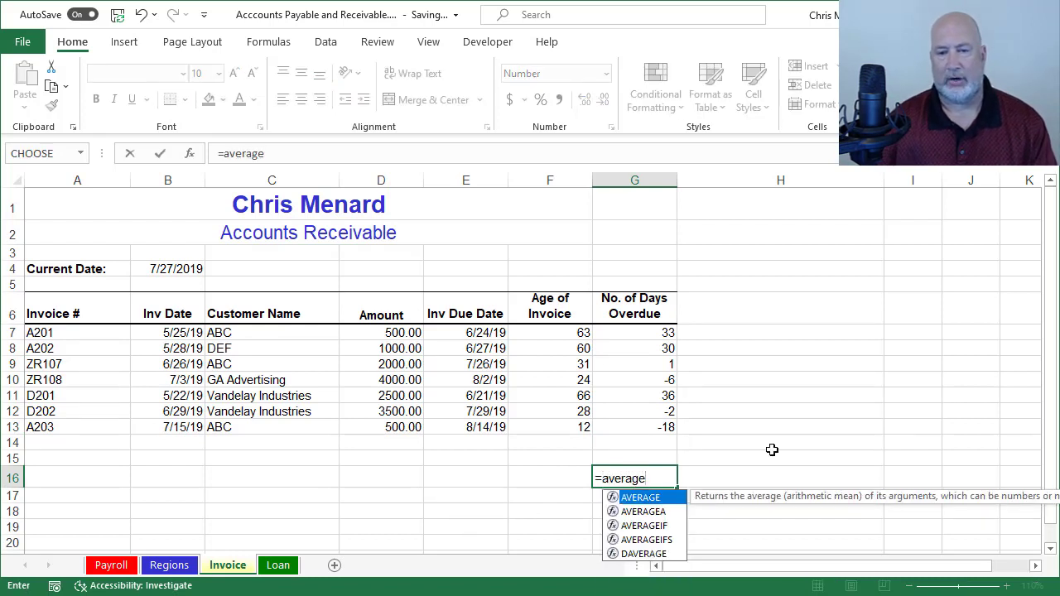
{"action": "key", "text": "Tab"}
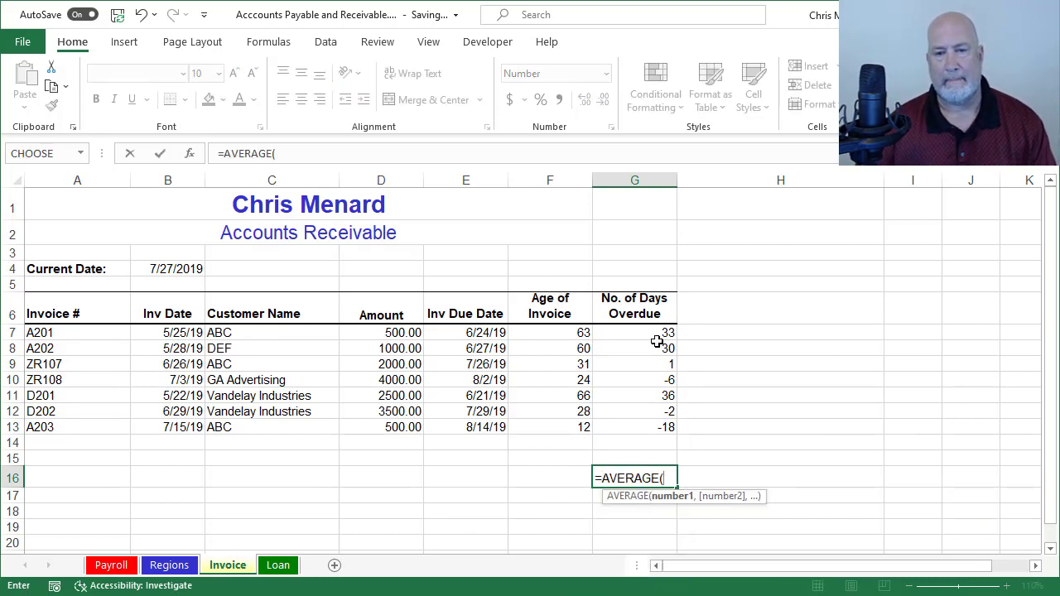
{"action": "left_click_drag", "start_coordinate": [649, 335], "coordinate": [672, 426]}
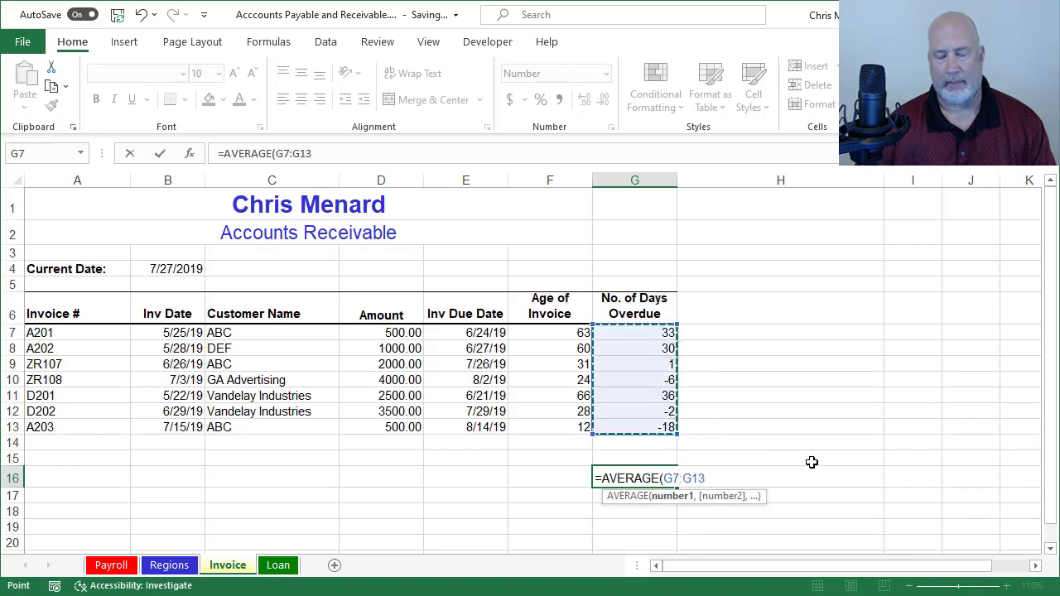
{"action": "key", "text": "ctrl+Return"}
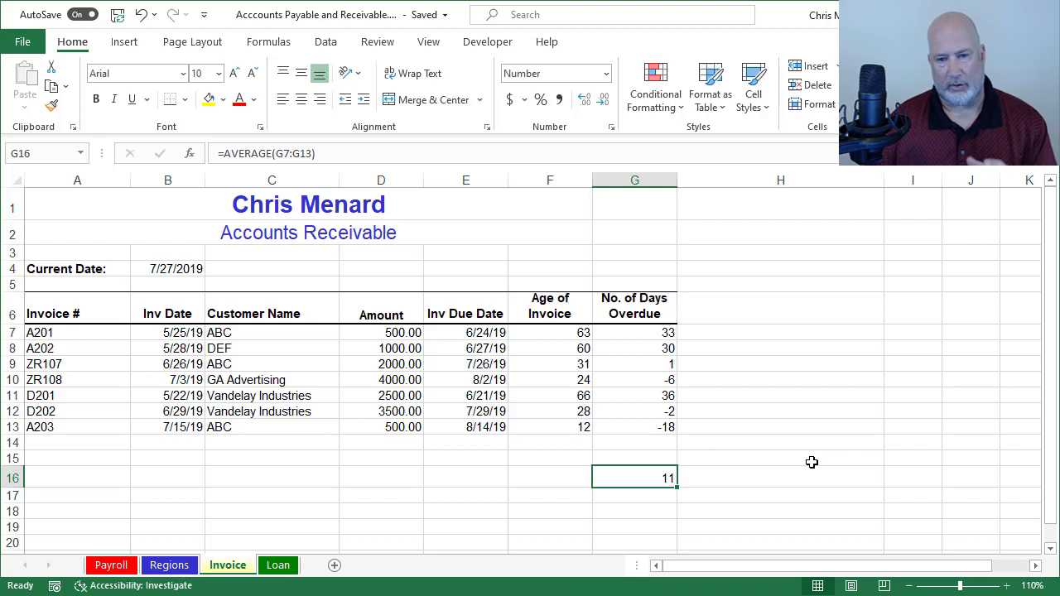
{"action": "key", "text": "Return"}
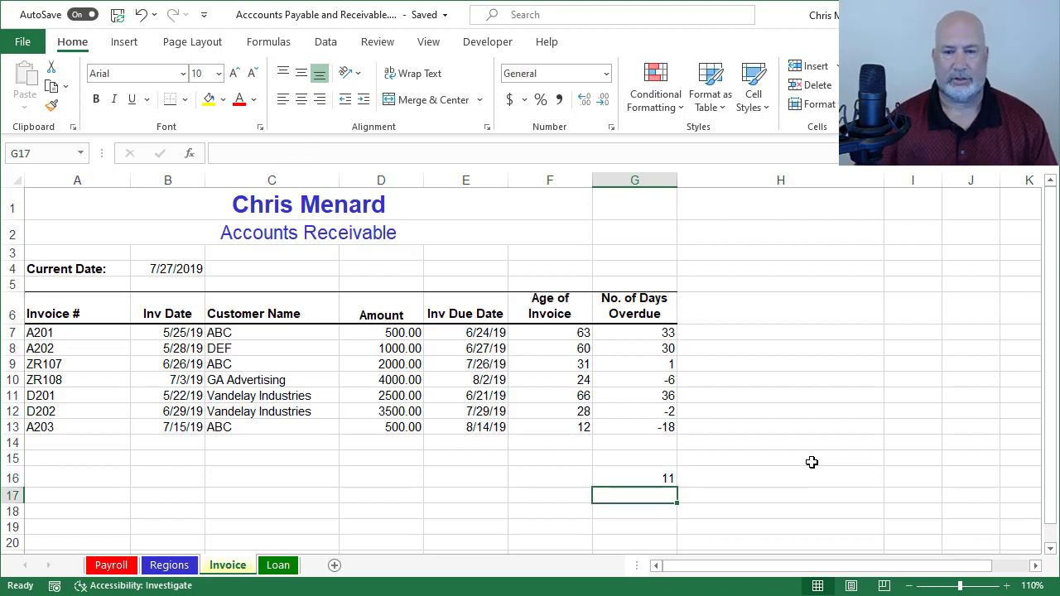
Zoom to 130% and enter =AVERAGEIF(G7:G13,">0") in G17, returning 25.
{"action": "left_click", "coordinate": [1006, 585]}
{"action": "left_click", "coordinate": [1006, 585]}
{"action": "scroll", "coordinate": [938, 525], "scroll_direction": "down", "scroll_amount": 3}
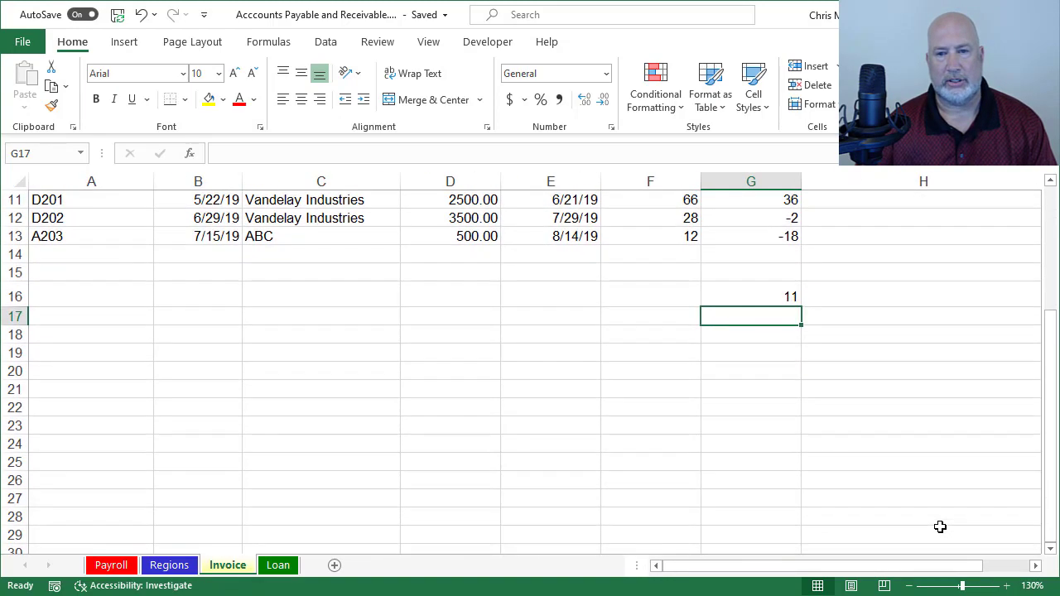
{"action": "scroll", "coordinate": [939, 526], "scroll_direction": "up", "scroll_amount": 3}
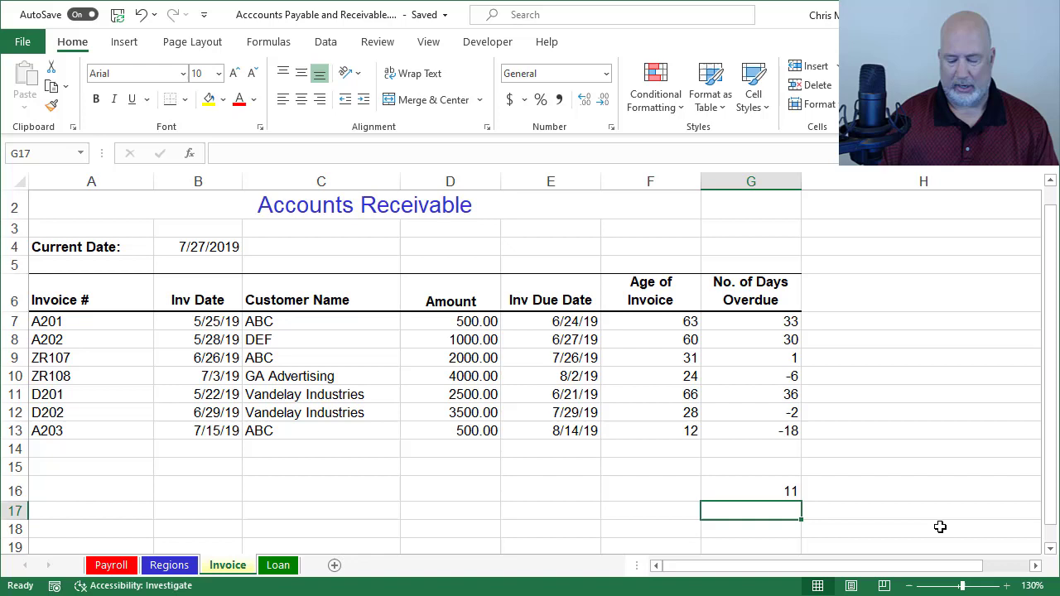
{"action": "type", "text": "=averagei"}
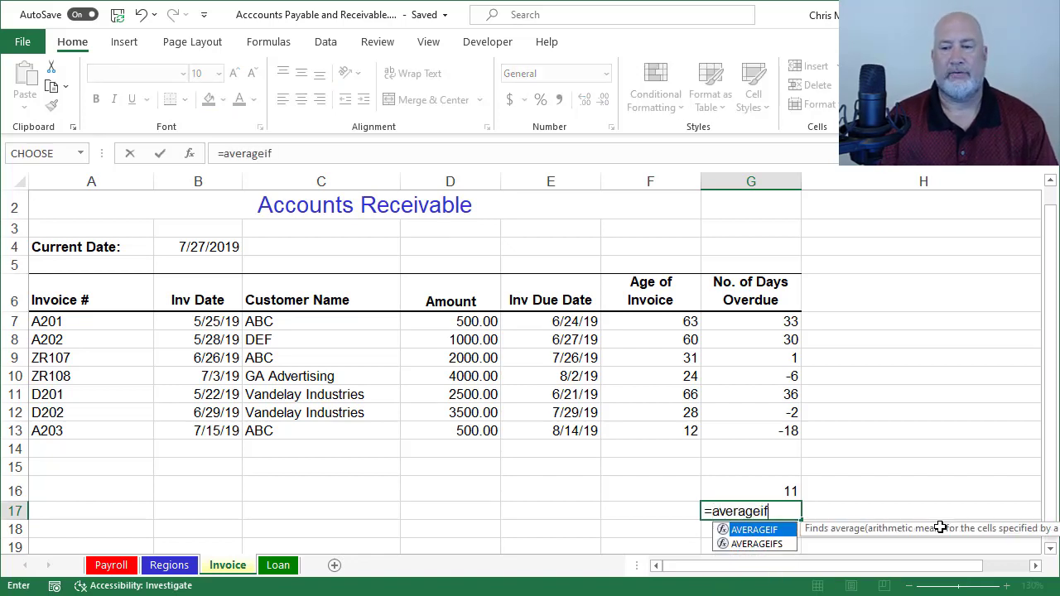
{"action": "type", "text": "f"}
{"action": "key", "text": "Tab"}
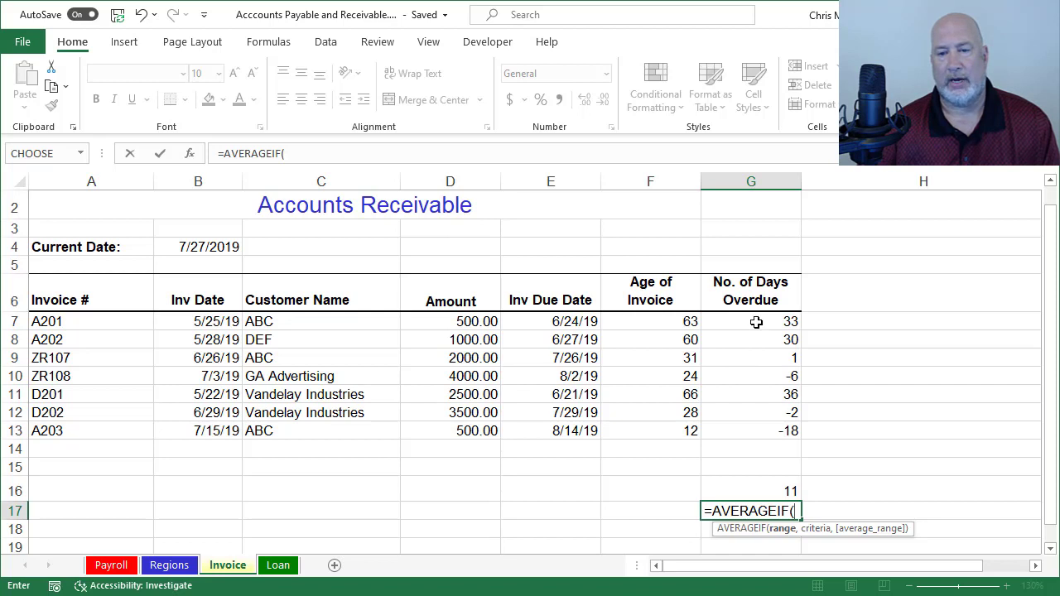
{"action": "left_click_drag", "start_coordinate": [756, 322], "coordinate": [759, 424]}
{"action": "type", "text": ","}
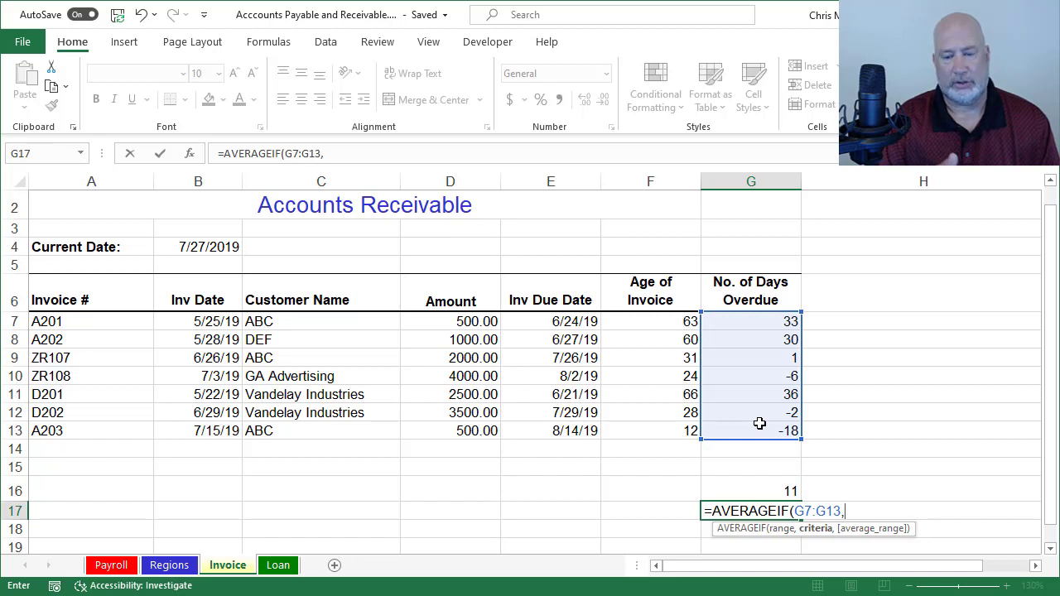
{"action": "type", "text": "\""}
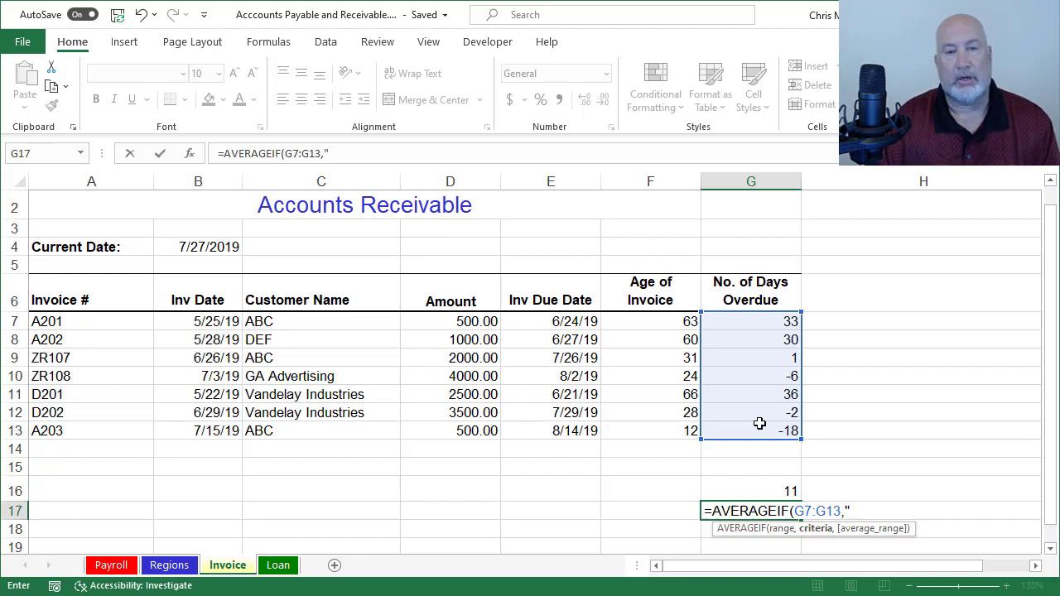
{"action": "type", "text": ">0"}
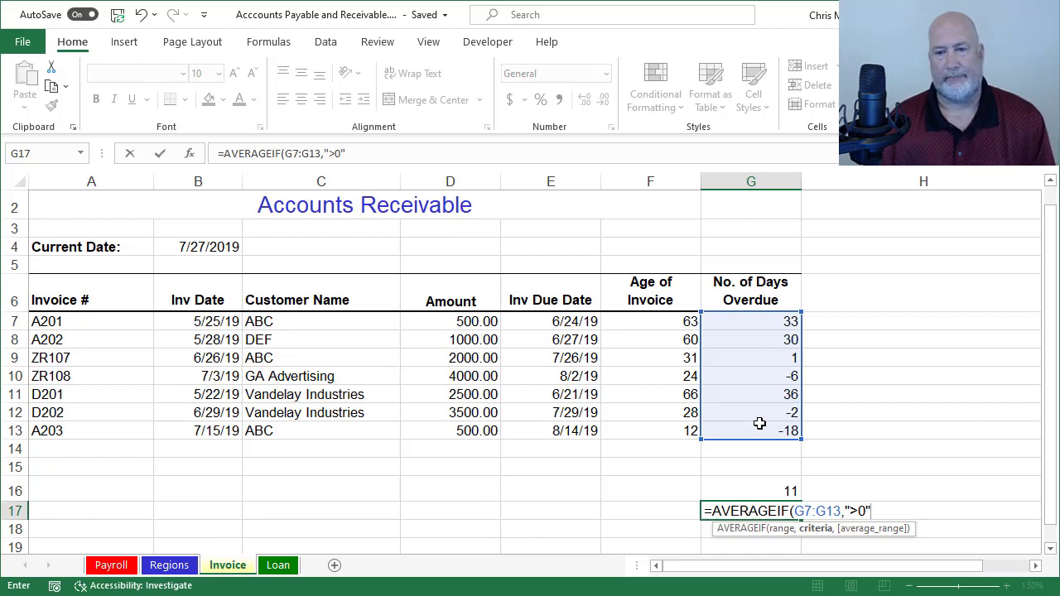
{"action": "key", "text": "ctrl+Return"}
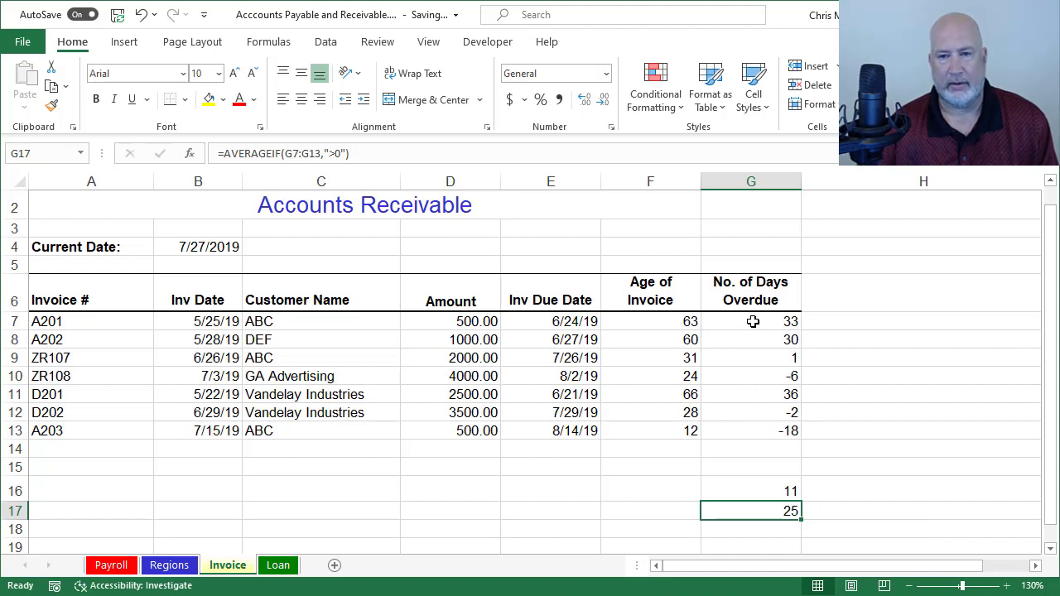
{"action": "left_click_drag", "start_coordinate": [753, 321], "coordinate": [753, 349]}
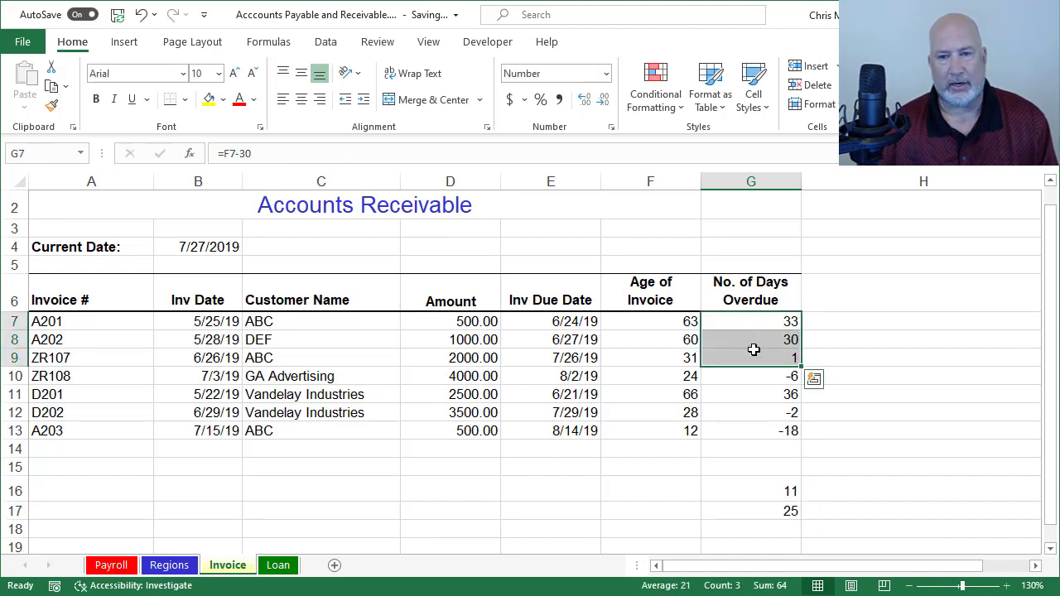
{"action": "left_click", "coordinate": [751, 397], "text": "ctrl"}
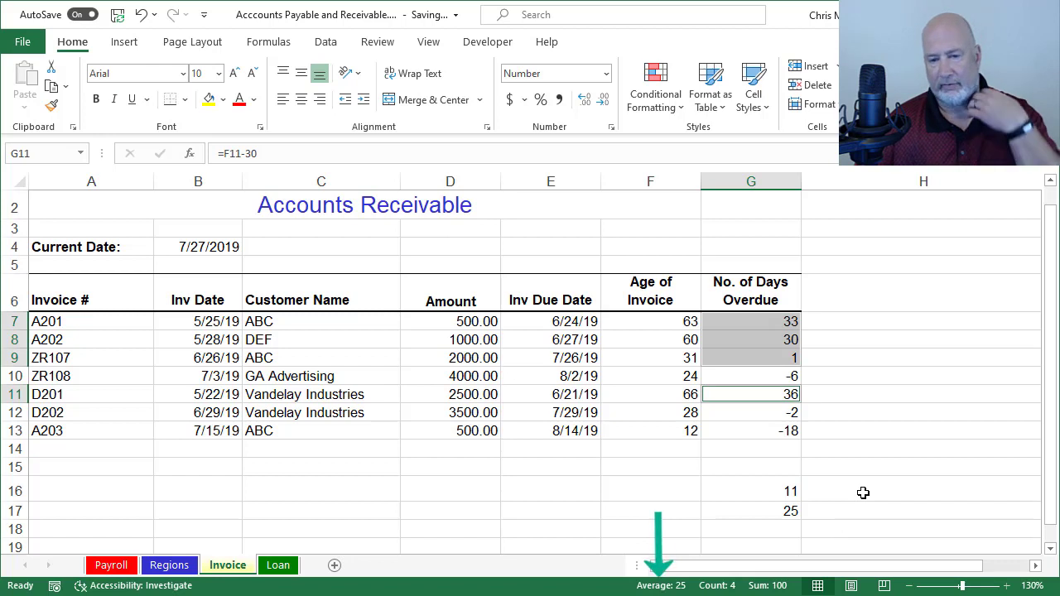
{"action": "left_click", "coordinate": [776, 512]}
{"action": "double_click", "coordinate": [776, 512]}
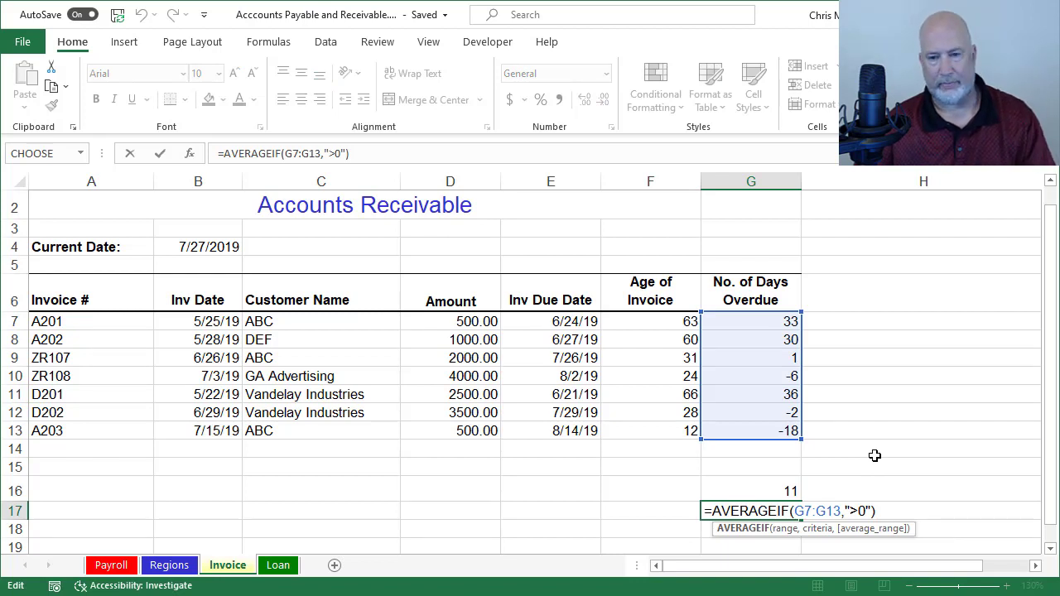
{"action": "key", "text": "Escape"}
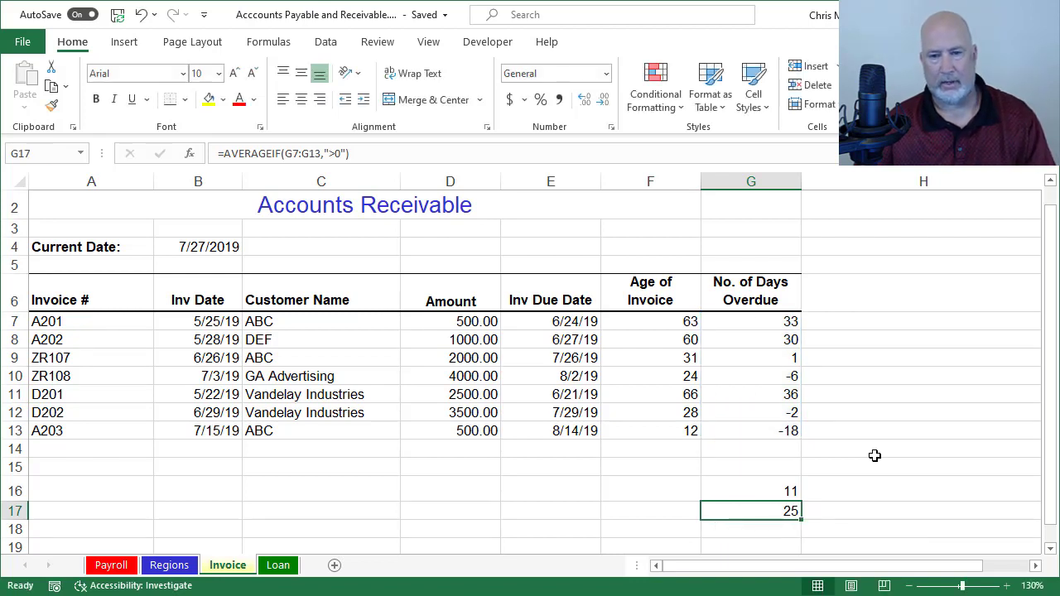
{"action": "left_click", "coordinate": [341, 470]}
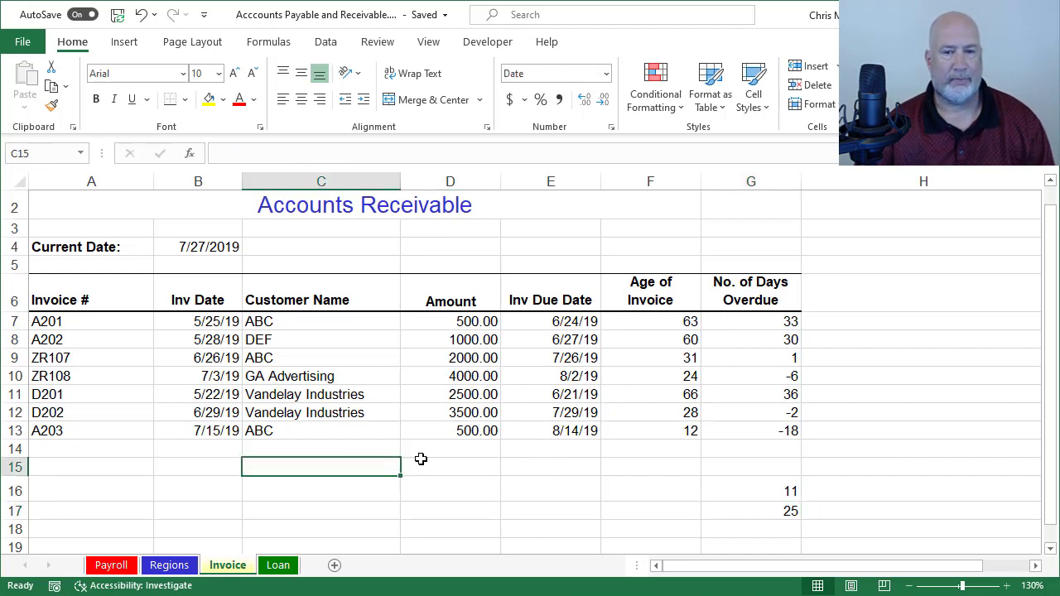
Enter ABC in C15, check ABC's amounts in D7, D9, D13, and start =AVERAGEIF in D15.
{"action": "type", "text": "A"}
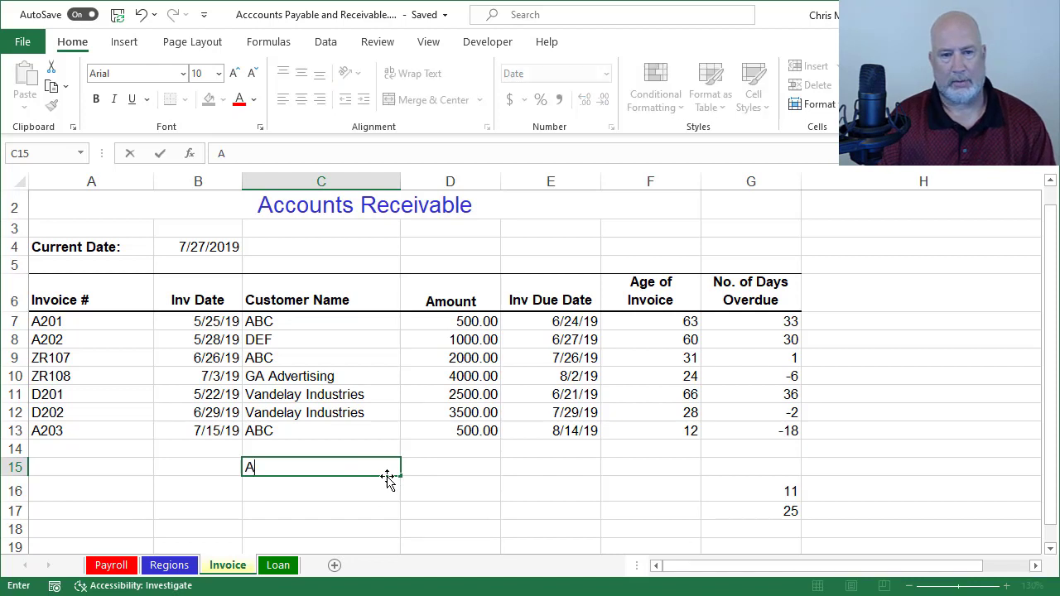
{"action": "type", "text": "BC"}
{"action": "key", "text": "Tab"}
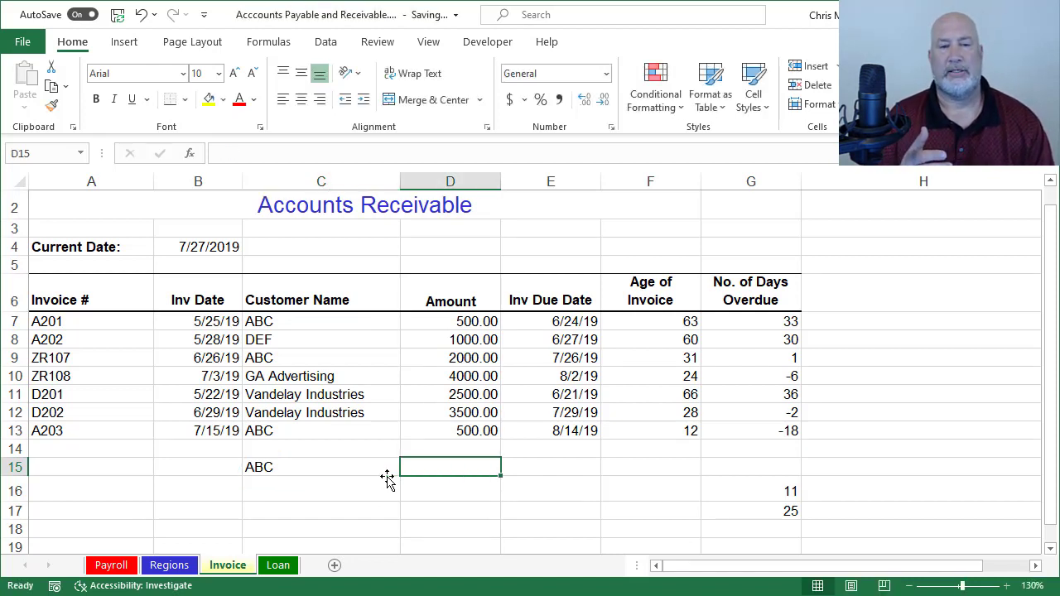
{"action": "left_click", "coordinate": [472, 326]}
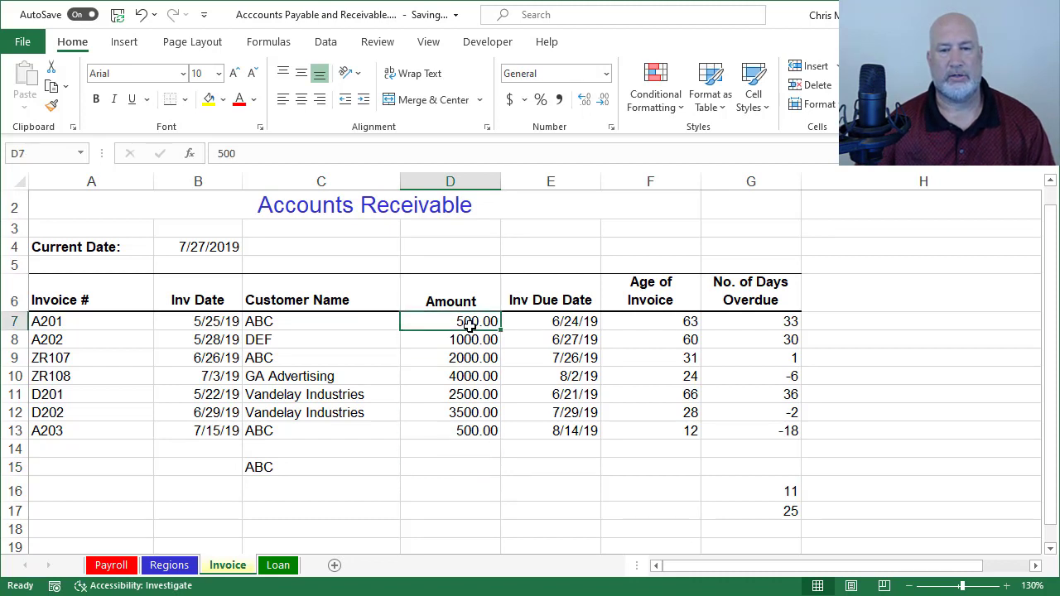
{"action": "left_click", "coordinate": [430, 357], "text": "ctrl"}
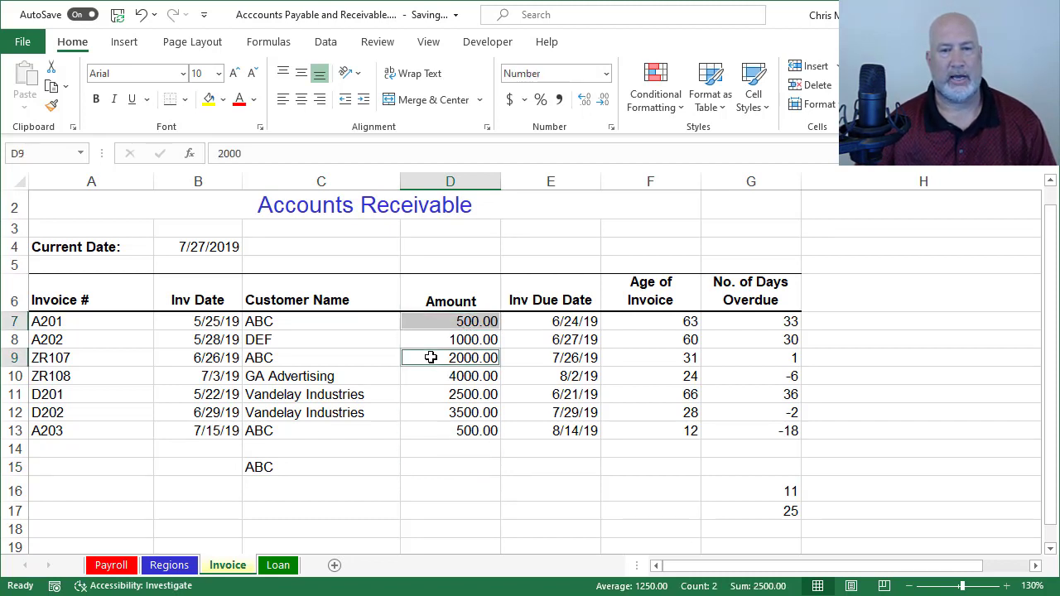
{"action": "left_click", "coordinate": [432, 433], "text": "ctrl"}
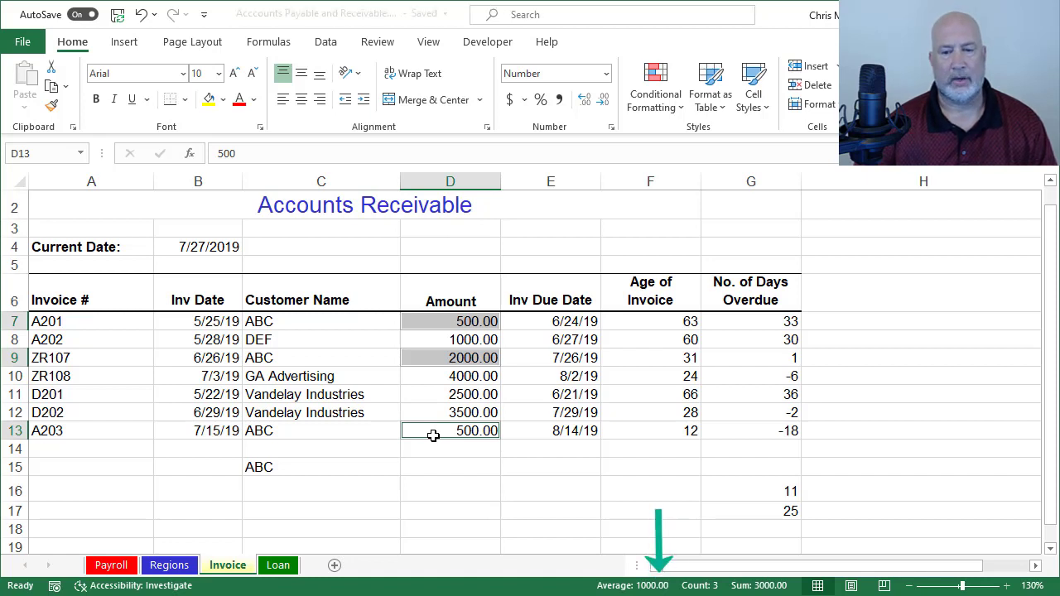
{"action": "left_click", "coordinate": [445, 477]}
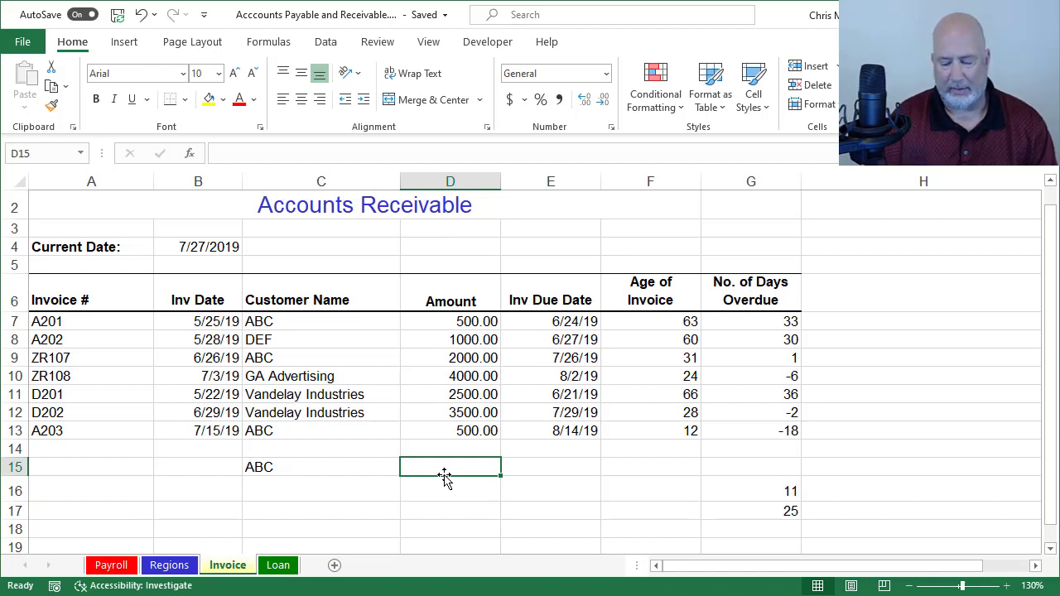
{"action": "type", "text": "="}
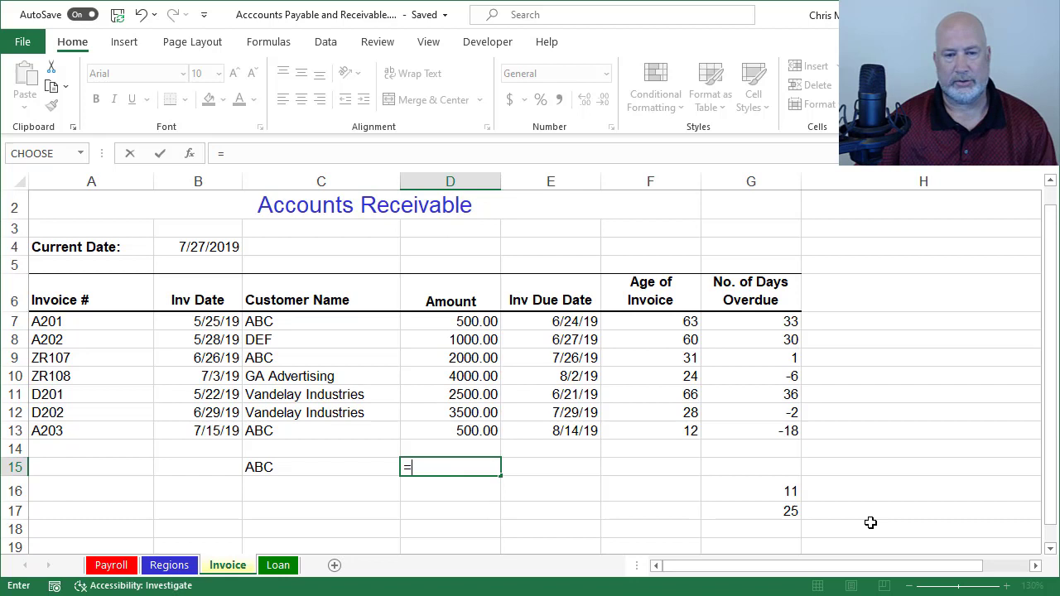
{"action": "type", "text": "averageif"}
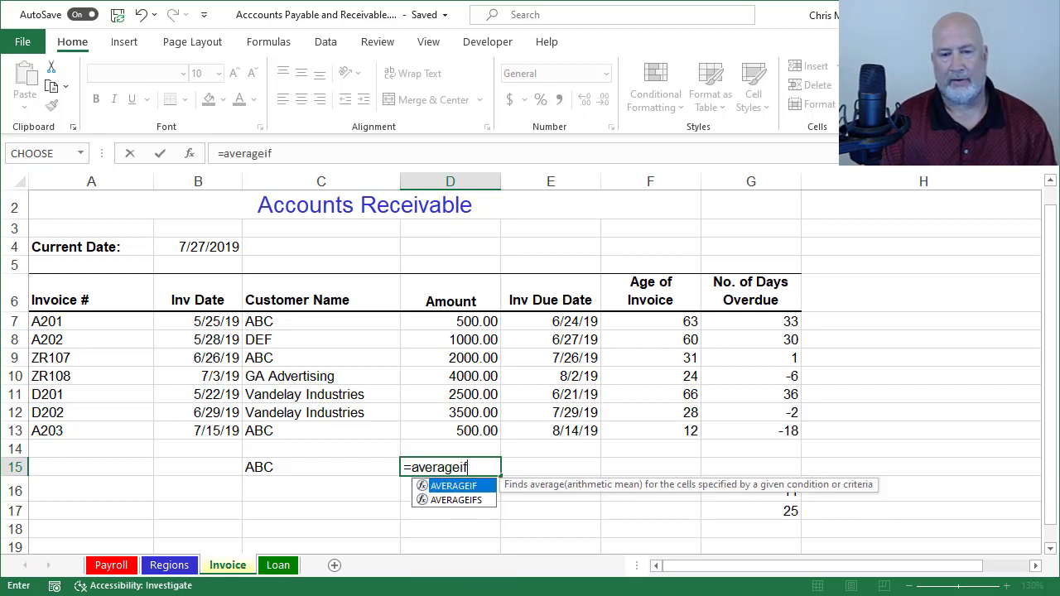
Complete D15 as =AVERAGEIF(C7:C13,"ABC",D7:D13), giving ABC's average amount of 1000.
{"action": "key", "text": "Tab"}
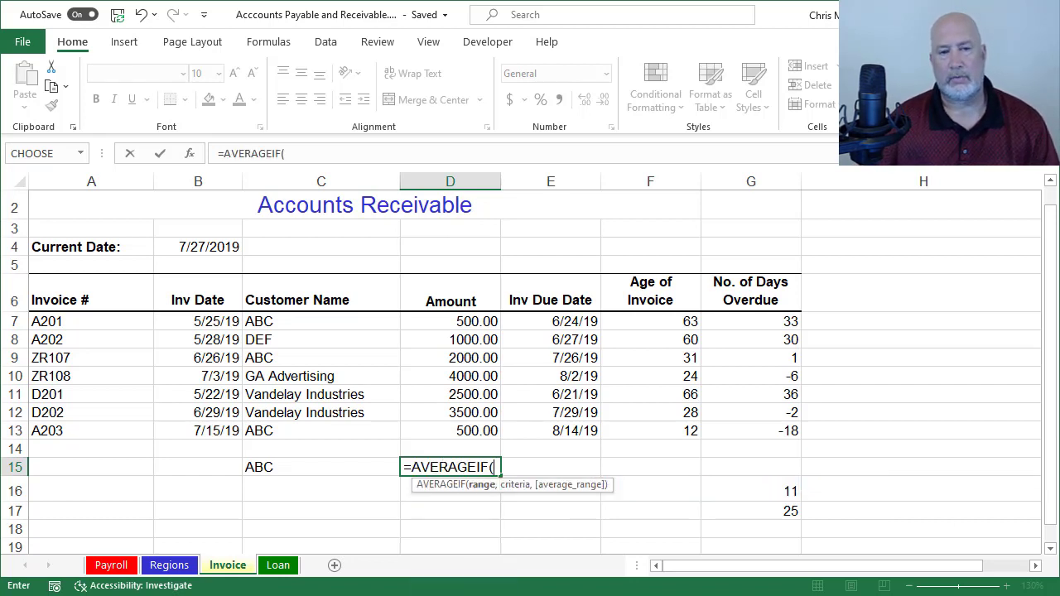
{"action": "left_click_drag", "start_coordinate": [364, 323], "coordinate": [363, 429]}
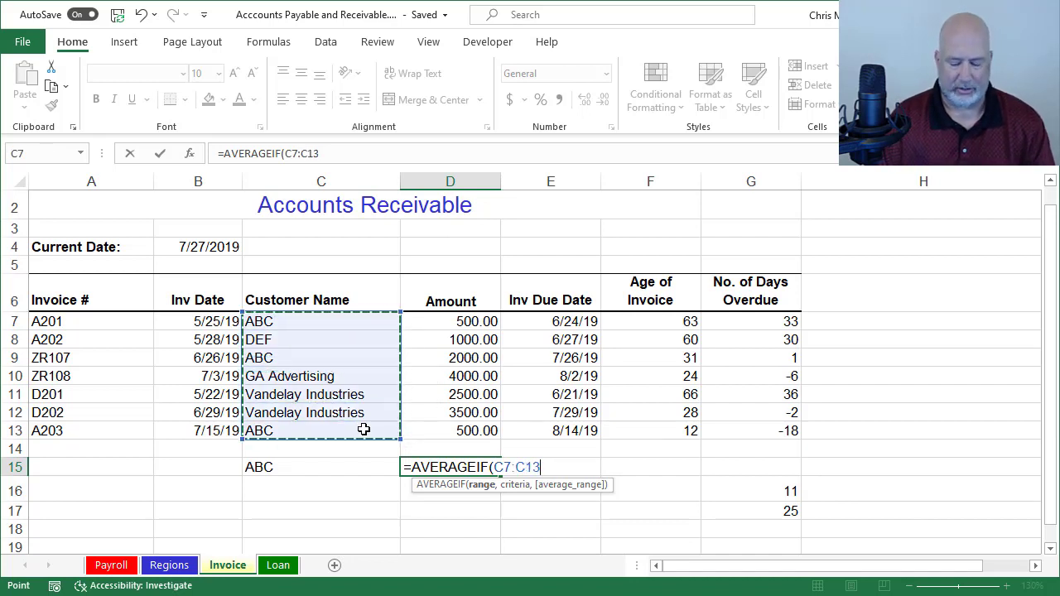
{"action": "type", "text": ","}
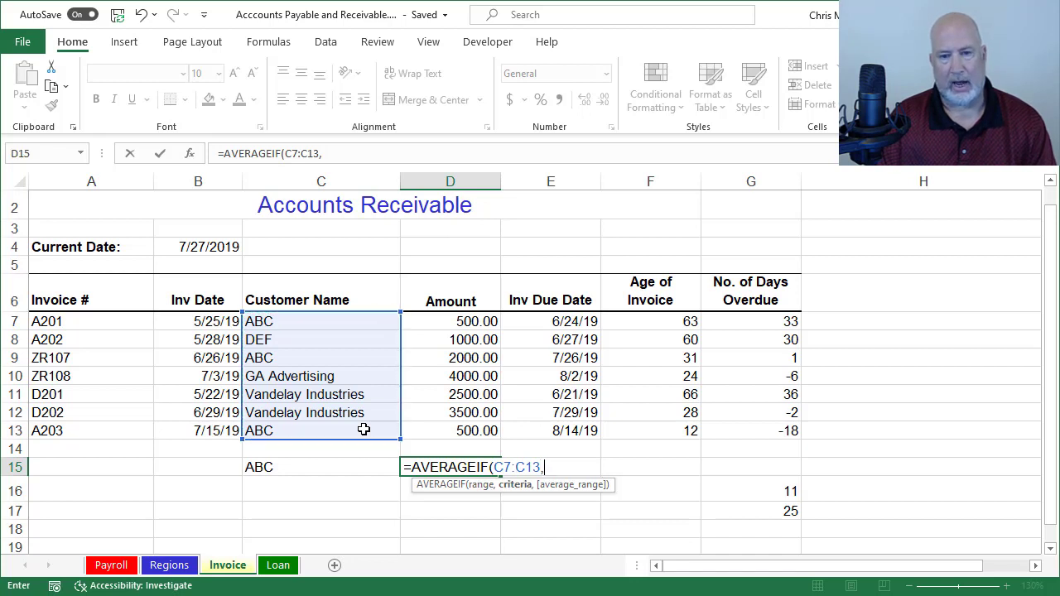
{"action": "type", "text": "\""}
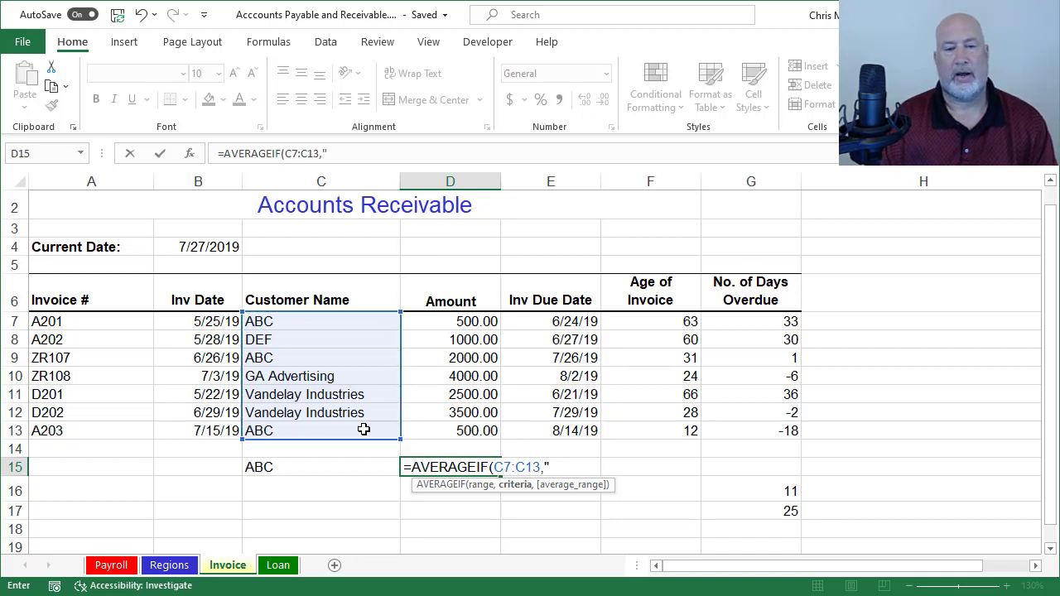
{"action": "type", "text": "ABC"}
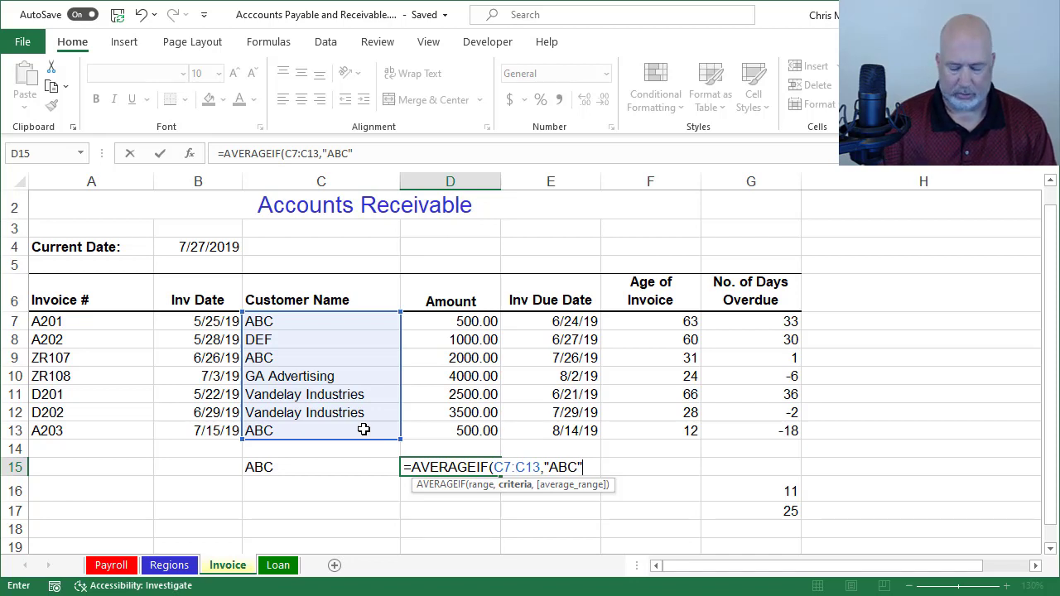
{"action": "type", "text": ","}
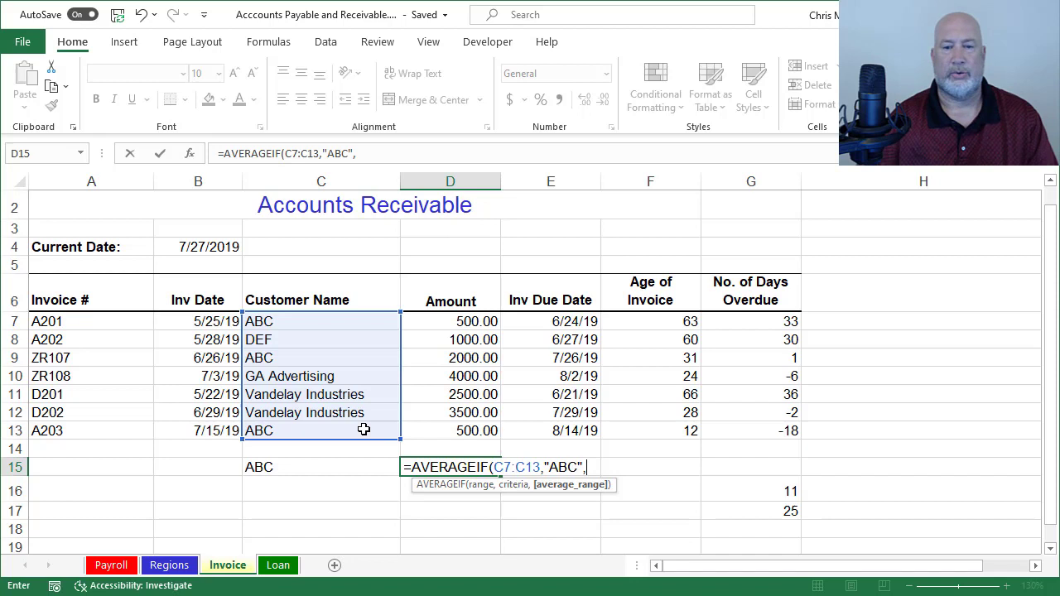
{"action": "left_click", "coordinate": [436, 322]}
{"action": "left_click_drag", "start_coordinate": [437, 321], "coordinate": [433, 431]}
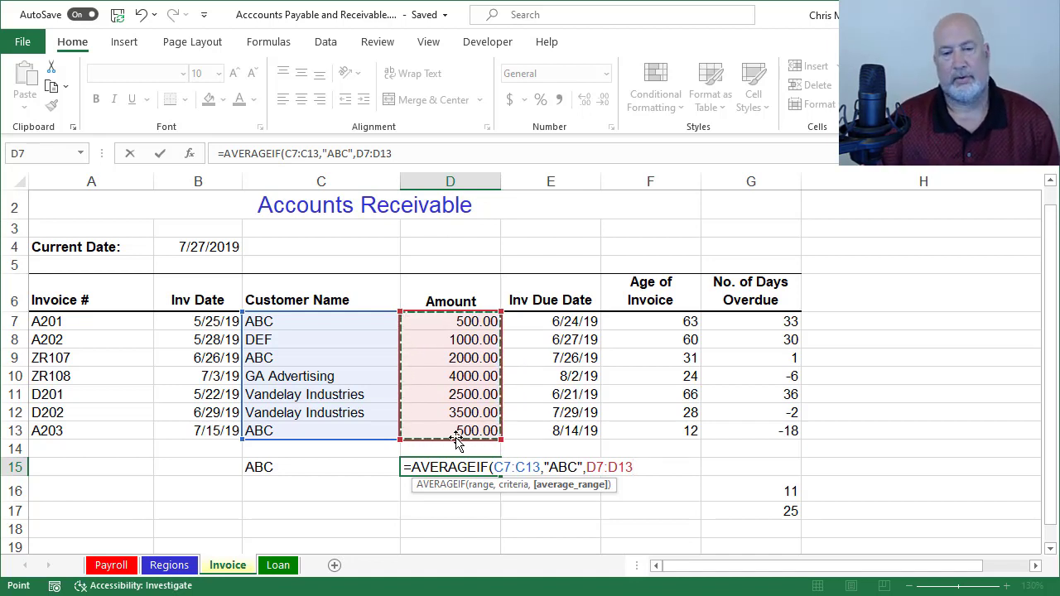
{"action": "key", "text": "ctrl+Return"}
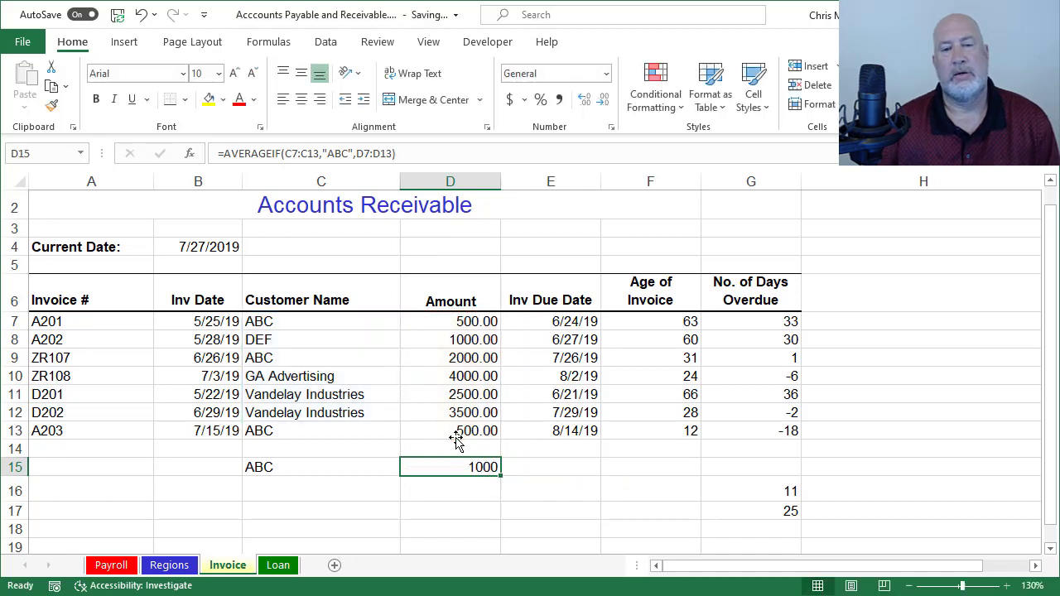
Select ABC's amounts 500, 2000, 500 to verify the 1000 average, then edit D15's formula.
{"action": "left_click", "coordinate": [442, 324]}
{"action": "left_click", "coordinate": [450, 358], "text": "ctrl"}
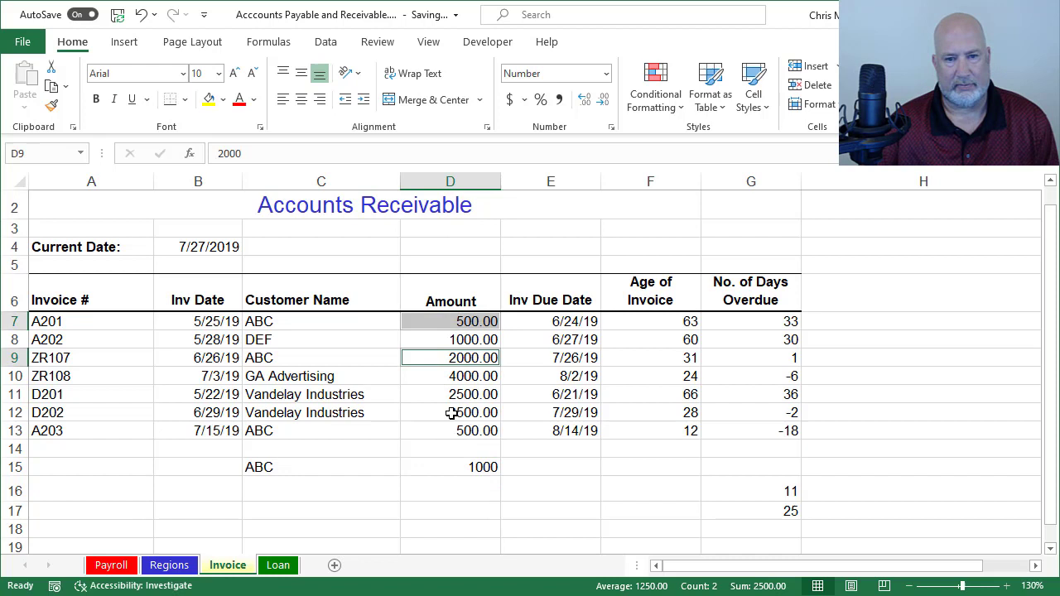
{"action": "left_click", "coordinate": [458, 432], "text": "ctrl"}
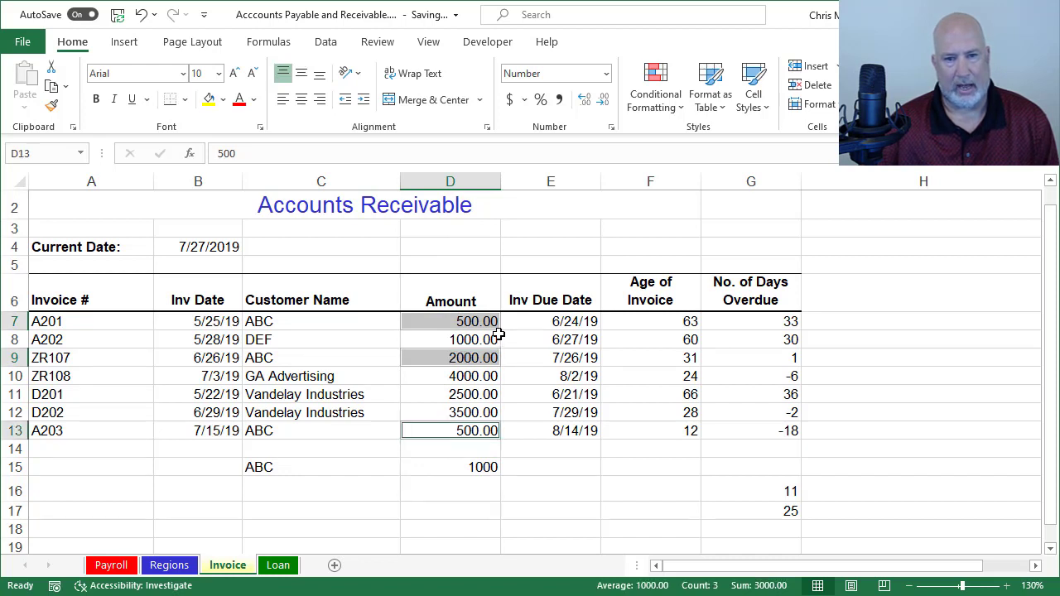
{"action": "left_click", "coordinate": [484, 467]}
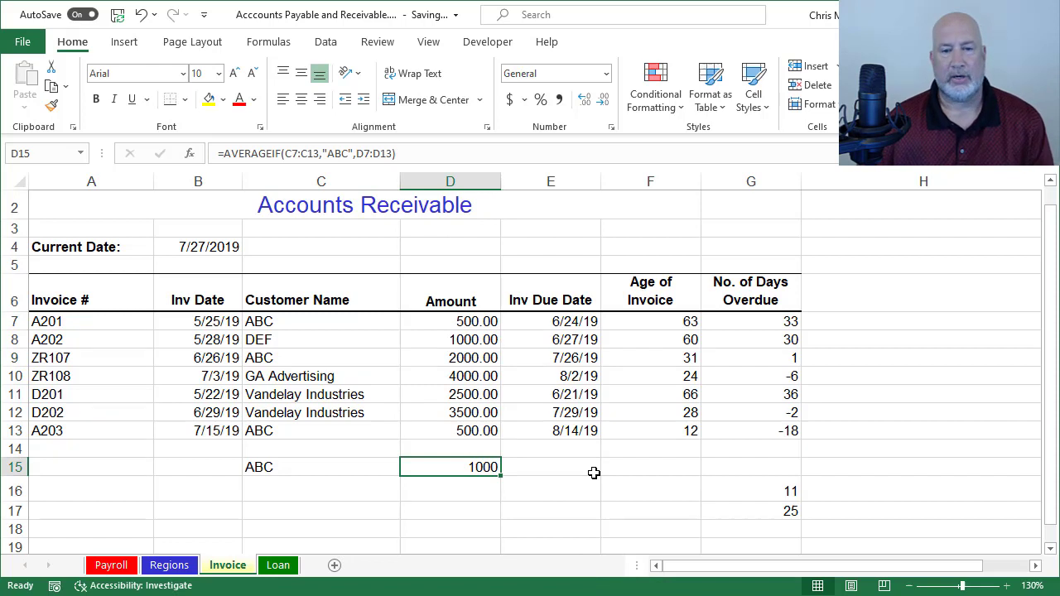
{"action": "double_click", "coordinate": [447, 466]}
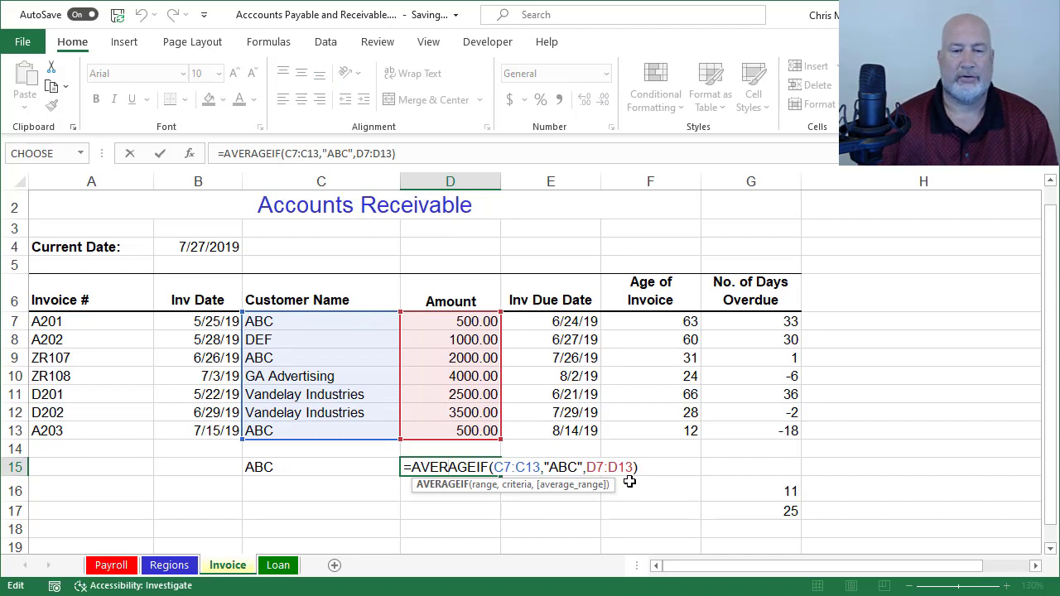
Replace the "ABC" criterion in D15 with a C15 reference: =AVERAGEIF(C7:C13,C15,D7:D13).
{"action": "left_click", "coordinate": [563, 467]}
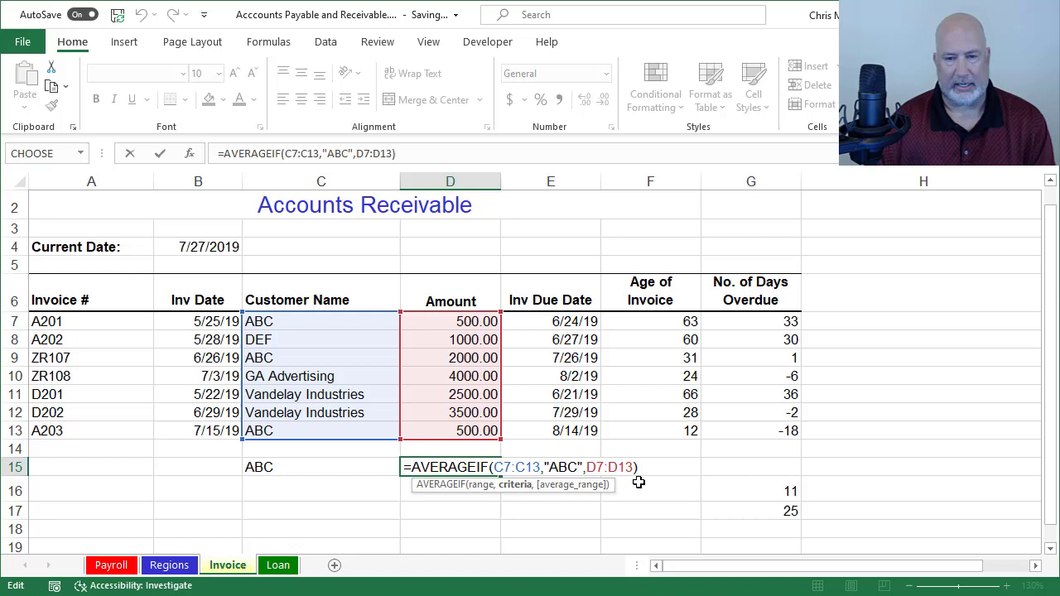
{"action": "key", "text": "Delete"}
{"action": "key", "text": "Delete"}
{"action": "key", "text": "Delete"}
{"action": "key", "text": "BackSpace"}
{"action": "key", "text": "BackSpace"}
{"action": "key", "text": "BackSpace"}
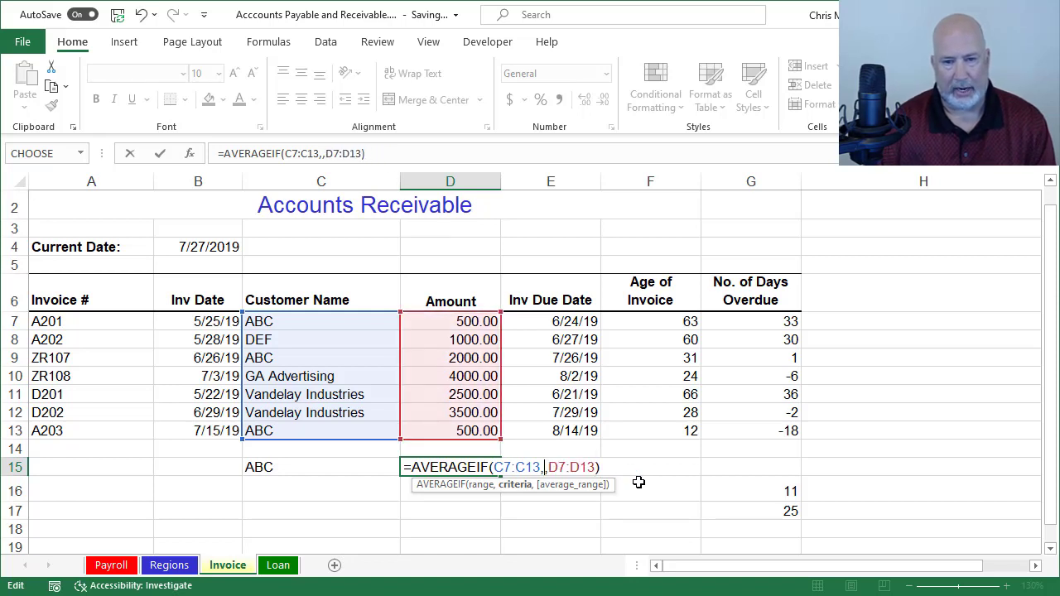
{"action": "left_click", "coordinate": [321, 467]}
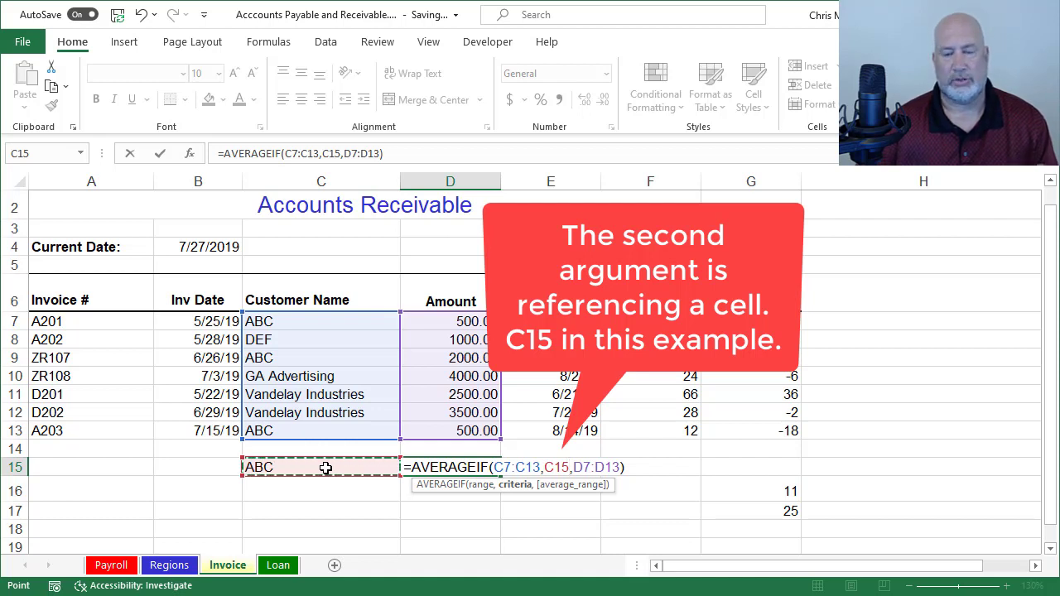
{"action": "key", "text": "ctrl+Return"}
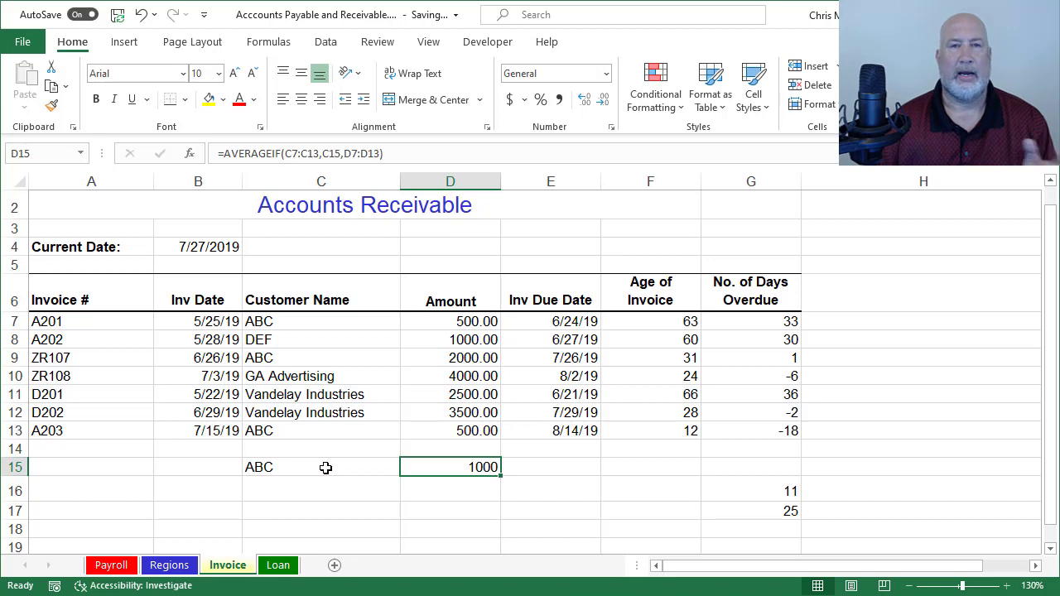
{"action": "left_click", "coordinate": [325, 468]}
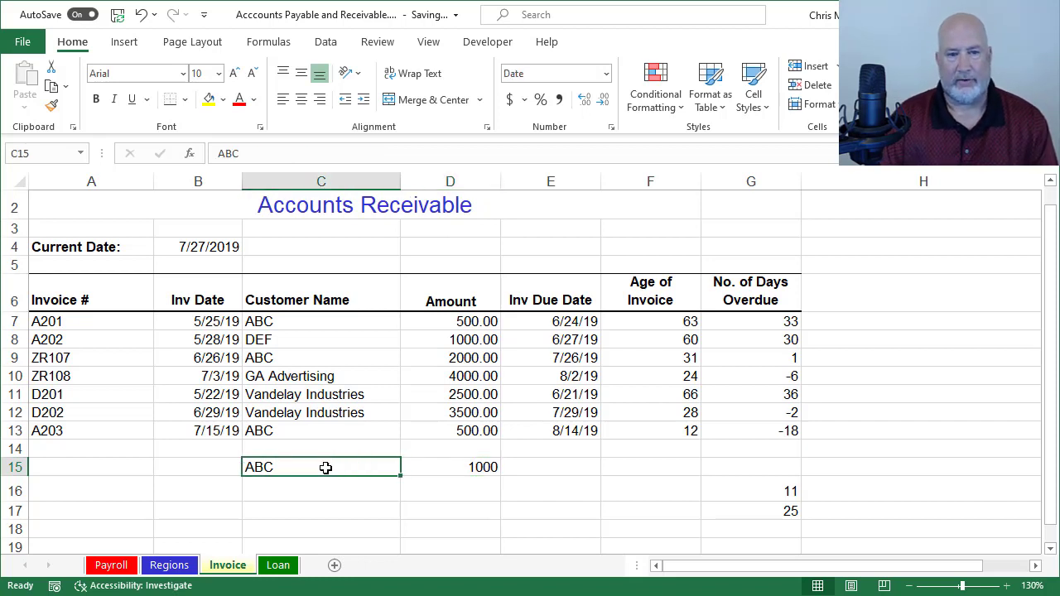
Enter DEF as the customer in C15 and check that D15 averages 1000.
{"action": "type", "text": "DEF"}
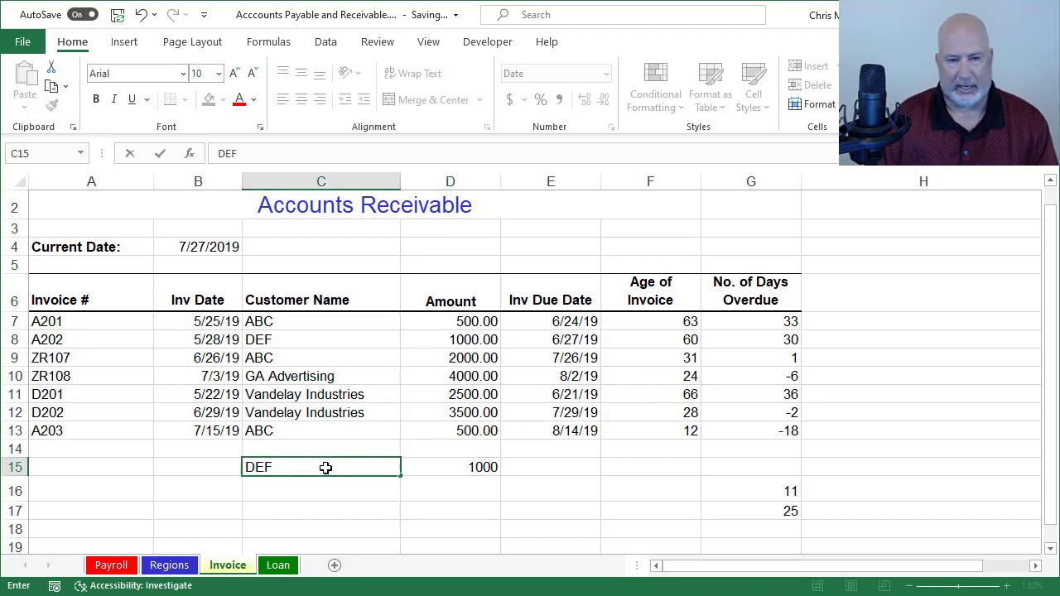
{"action": "key", "text": "ctrl+Return"}
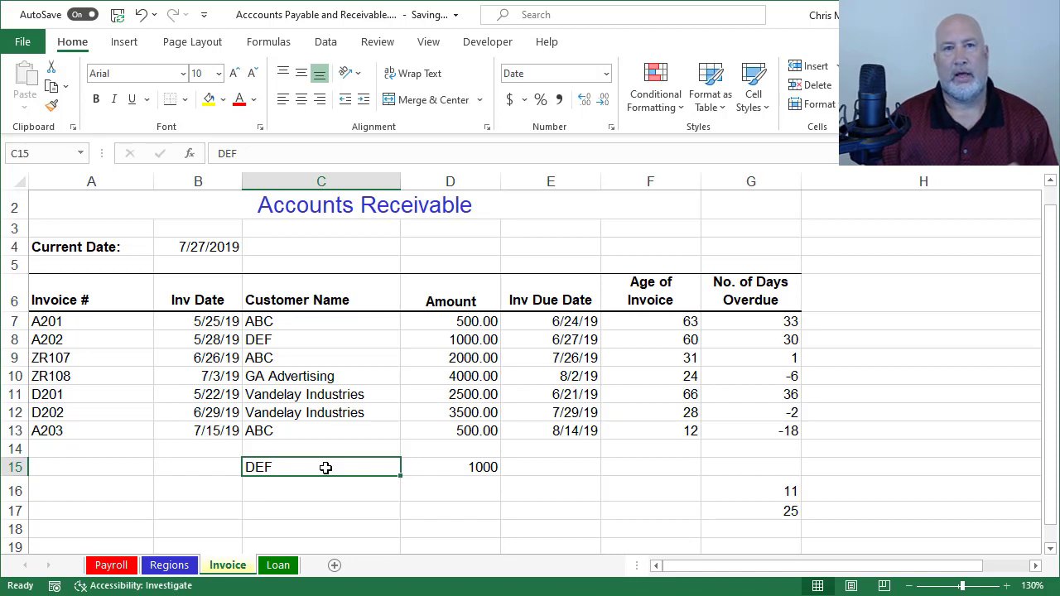
{"action": "key", "text": "Right"}
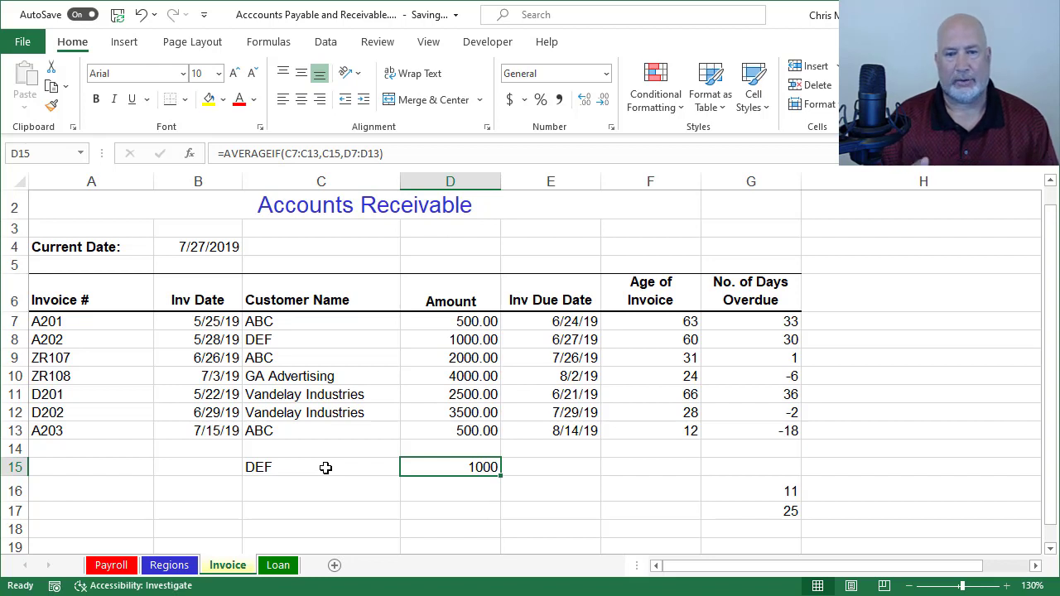
Change C15's customer to Vandelay and inspect D15's exact-match AVERAGEIF returning #DIV/0!
{"action": "left_click", "coordinate": [325, 468]}
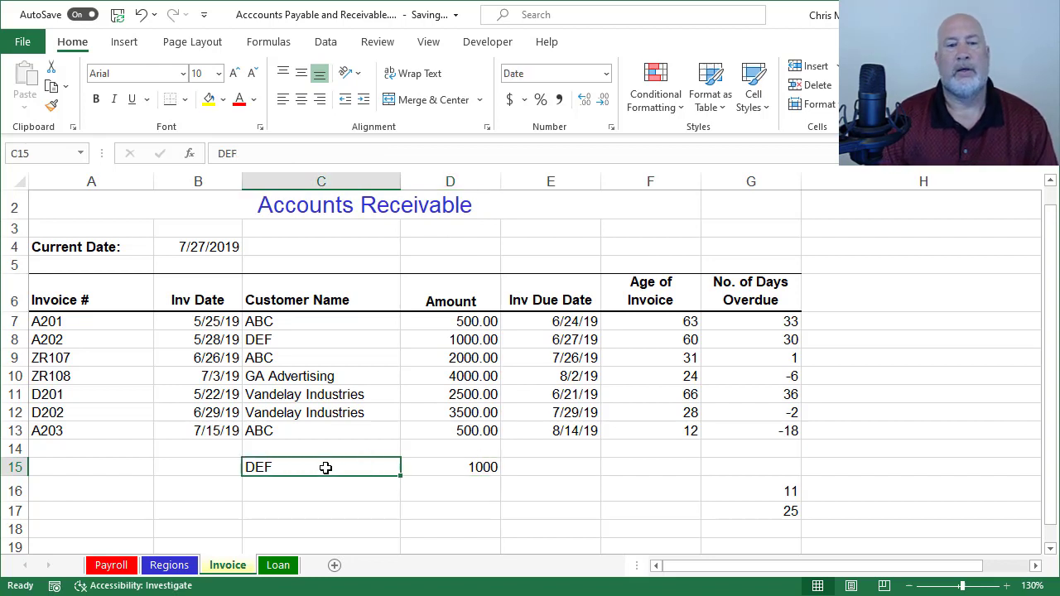
{"action": "type", "text": "Va"}
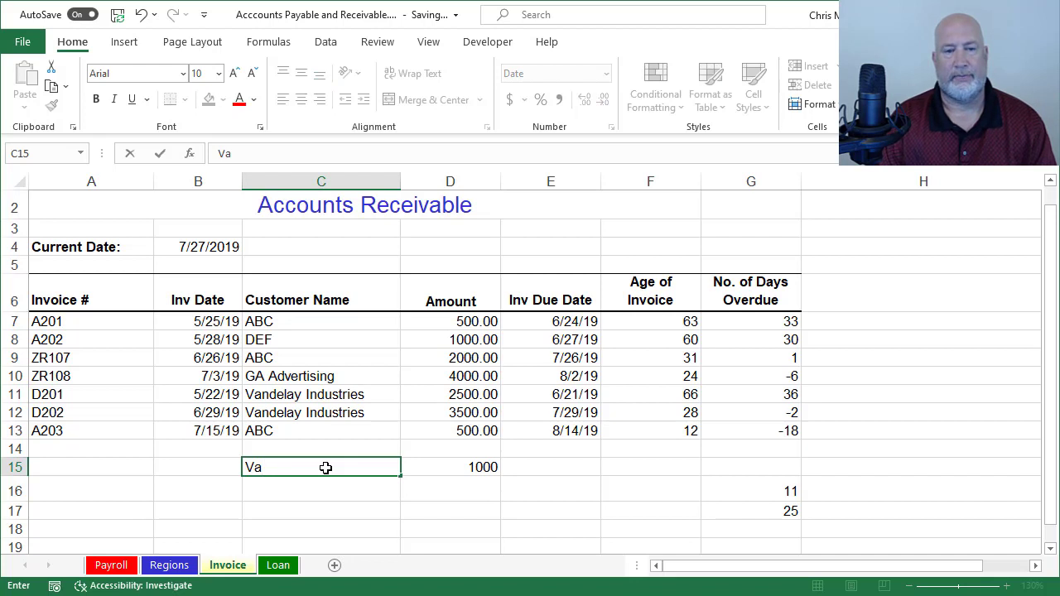
{"action": "type", "text": "d"}
{"action": "key", "text": "BackSpace"}
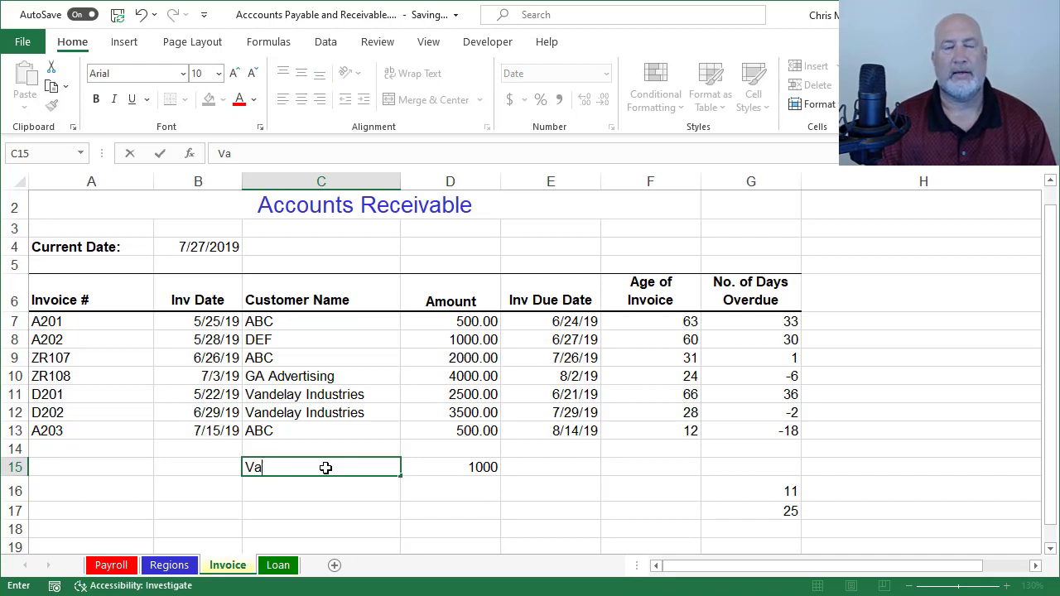
{"action": "type", "text": "n"}
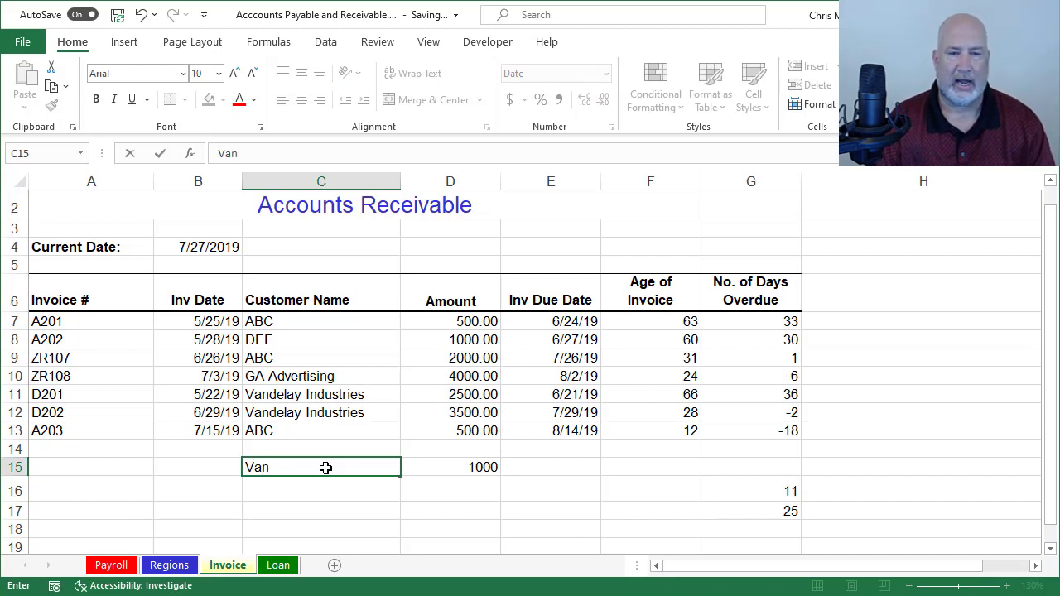
{"action": "type", "text": "delay"}
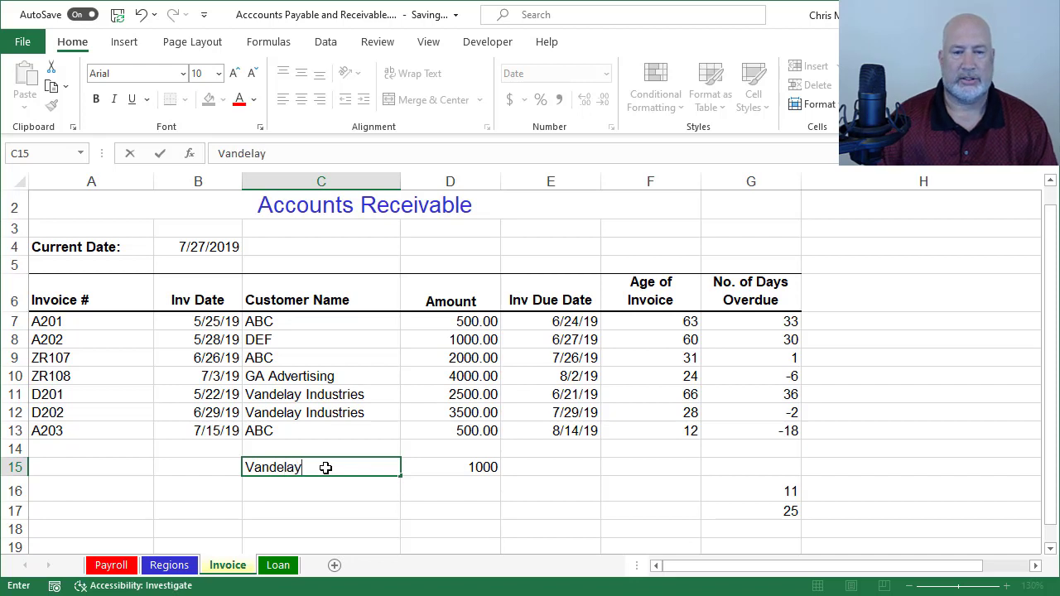
{"action": "right_click", "coordinate": [326, 467]}
{"action": "key", "text": "Escape"}
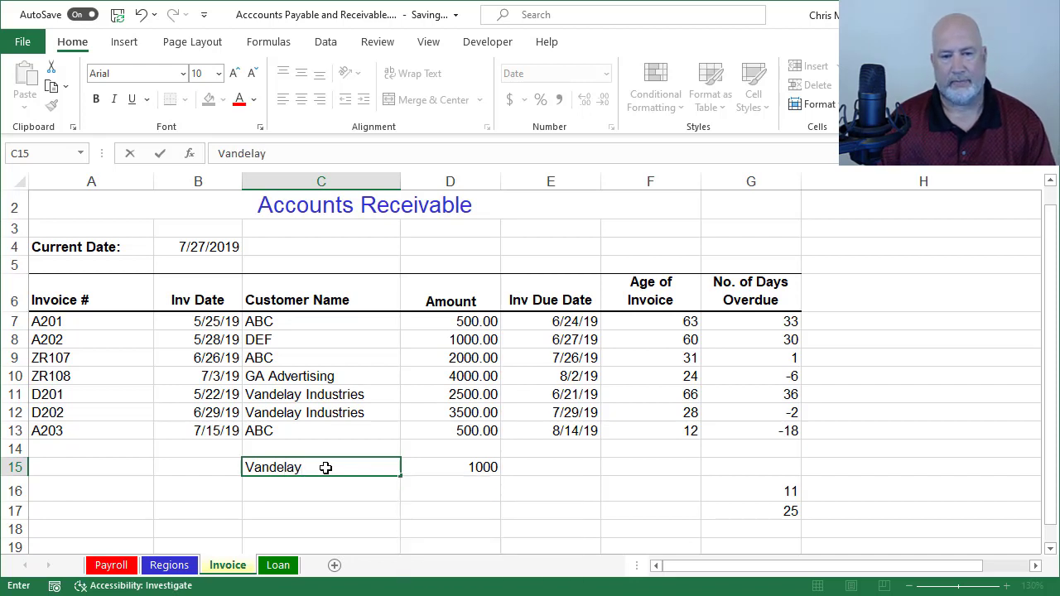
{"action": "key", "text": "Return"}
{"action": "left_click", "coordinate": [325, 467]}
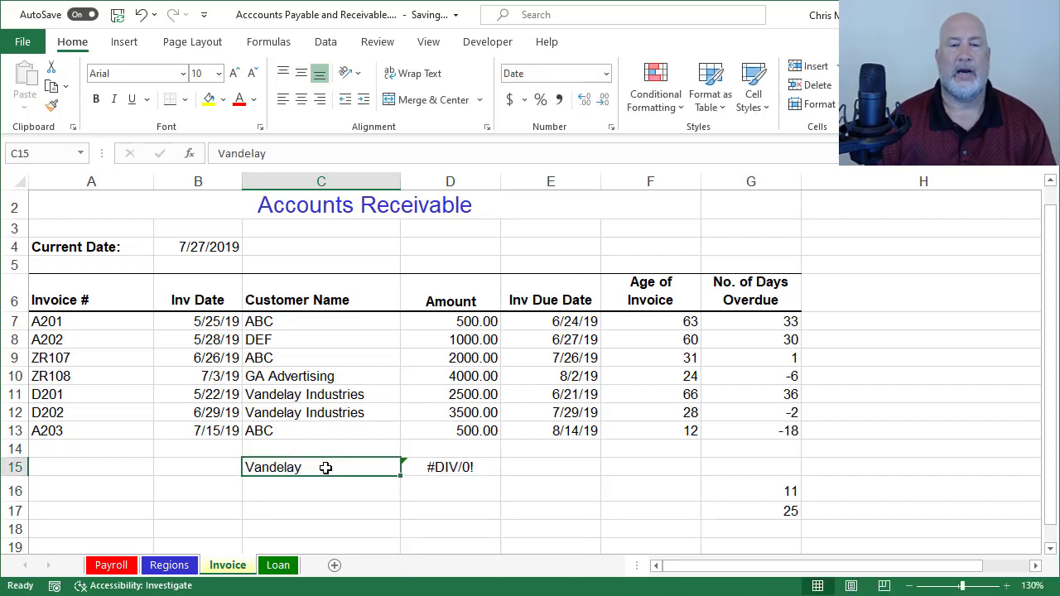
{"action": "key", "text": "Right"}
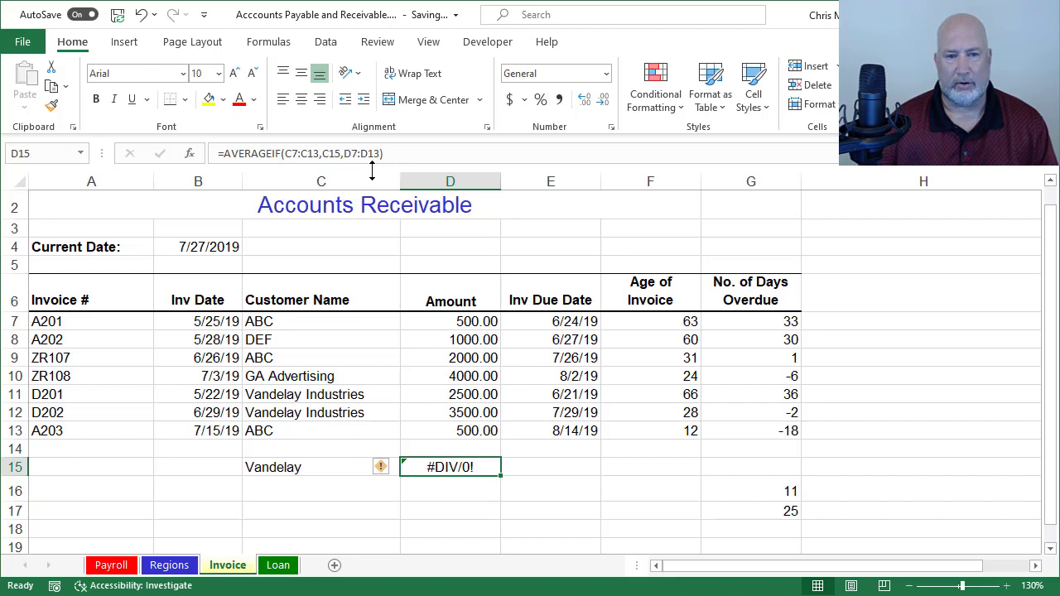
Enter ABC as the customer name in C15 and return to D15.
{"action": "left_click", "coordinate": [321, 473]}
{"action": "type", "text": "ABC"}
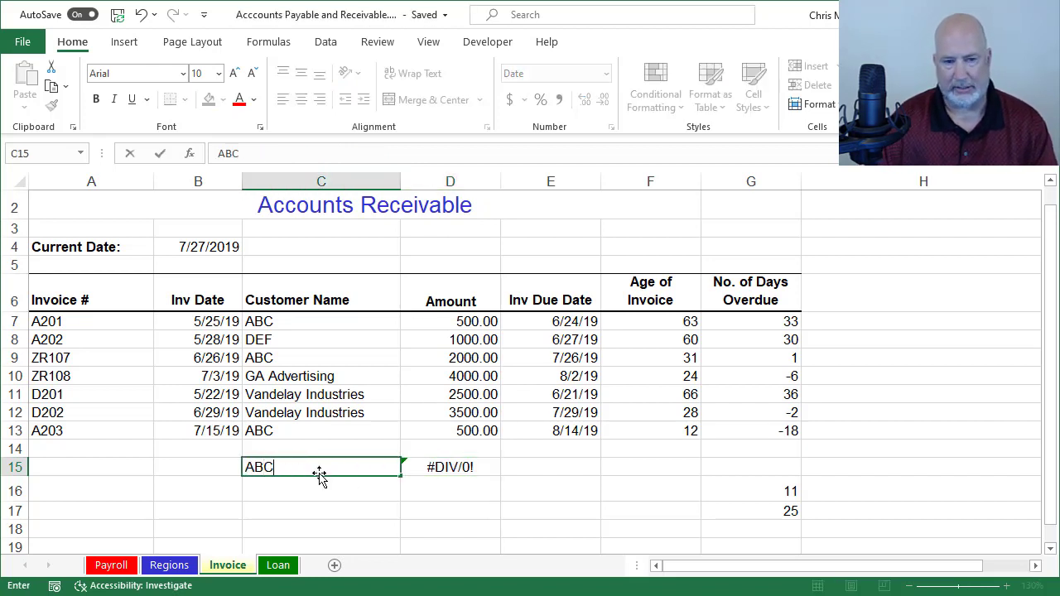
{"action": "key", "text": "Return"}
{"action": "key", "text": "Up"}
{"action": "key", "text": "Right"}
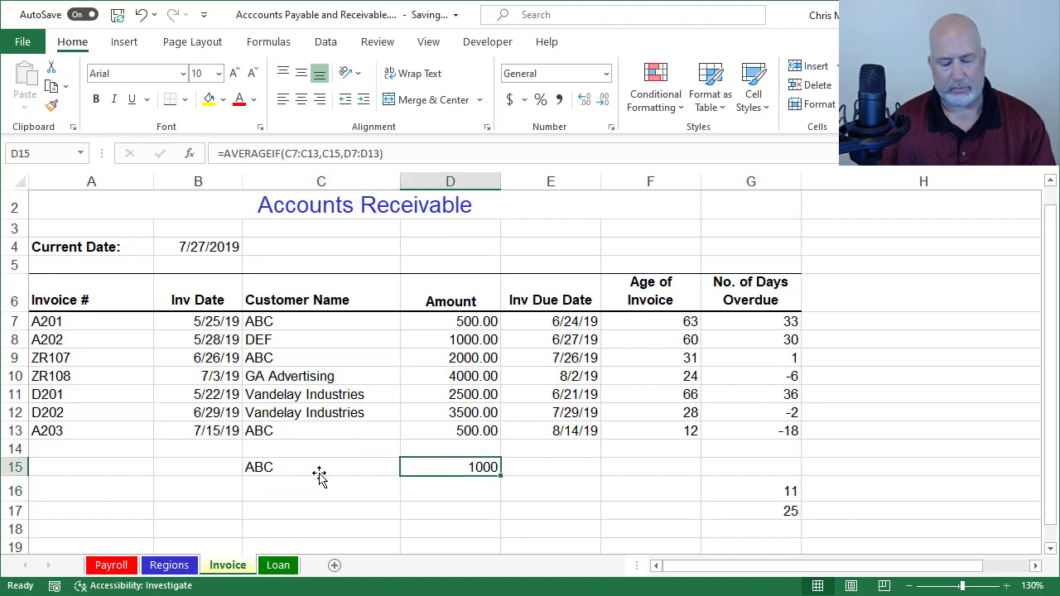
Edit D15's criteria to "*"&C15&"*" so AVERAGEIF matches partial names.
{"action": "key", "text": "F2"}
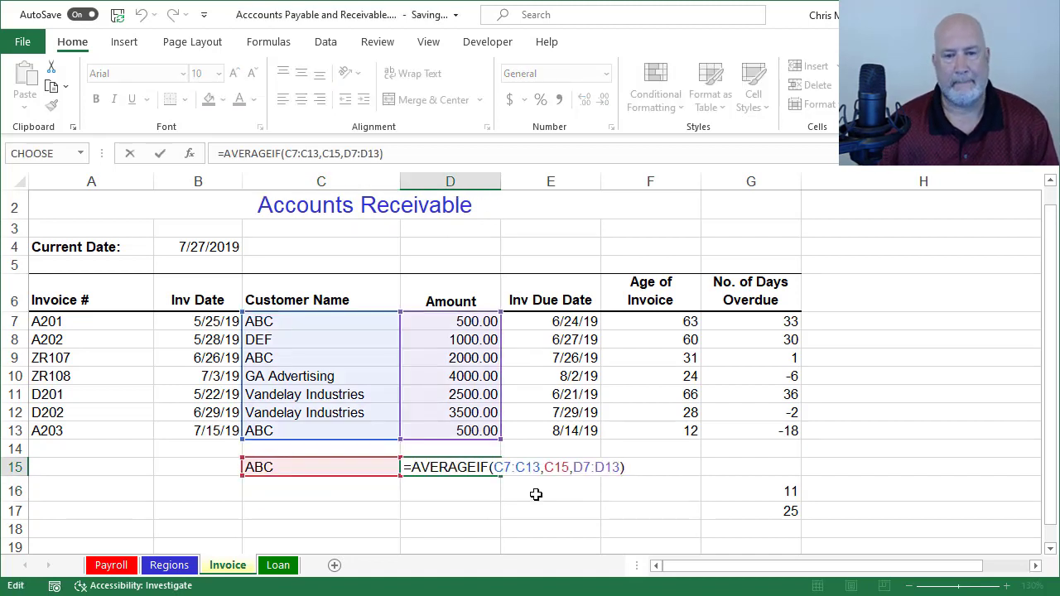
{"action": "left_click", "coordinate": [544, 468]}
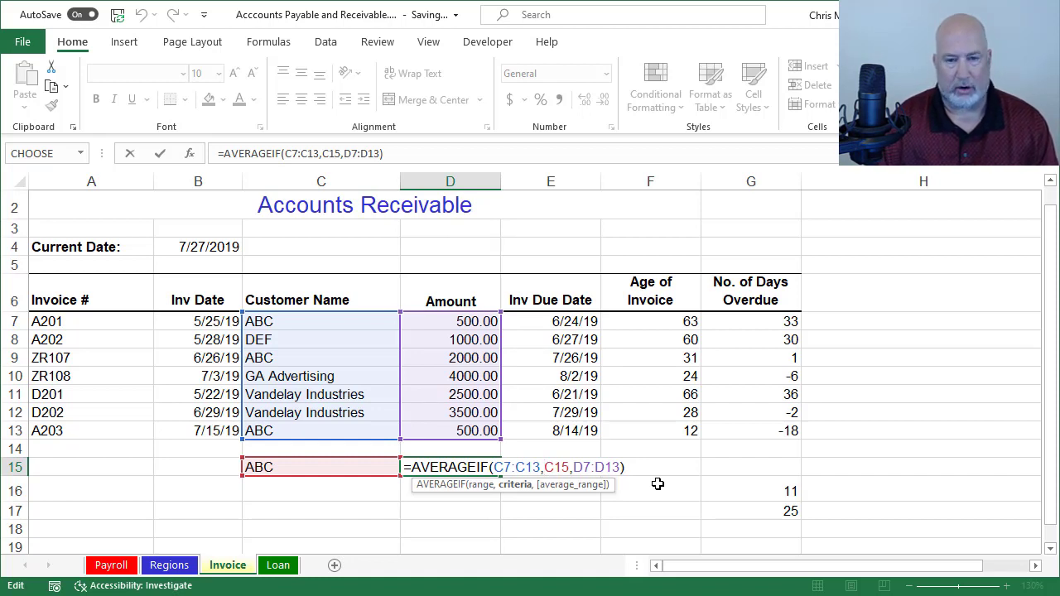
{"action": "type", "text": "\""}
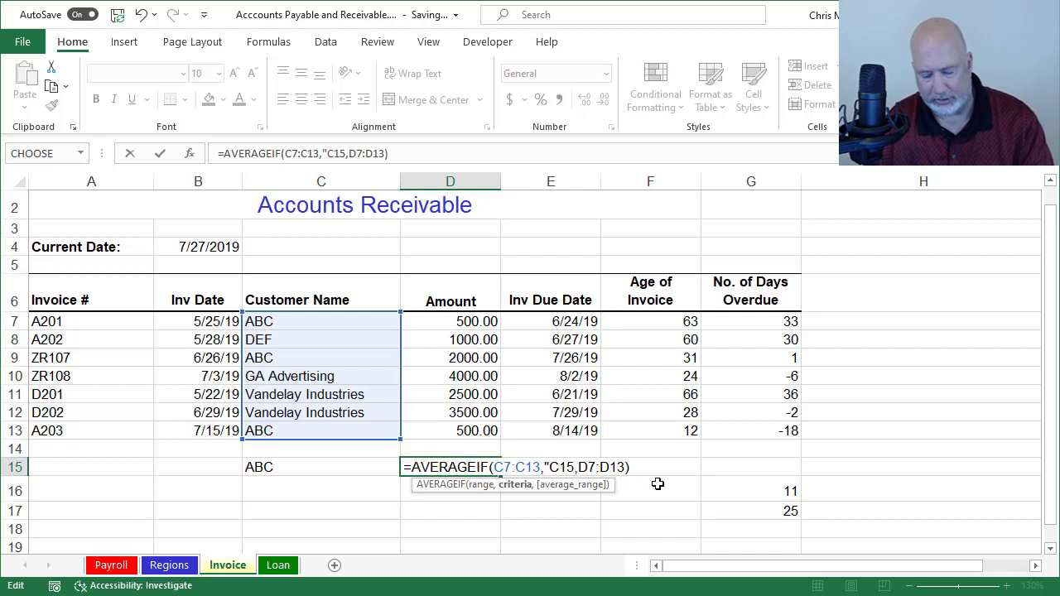
{"action": "type", "text": "*\""}
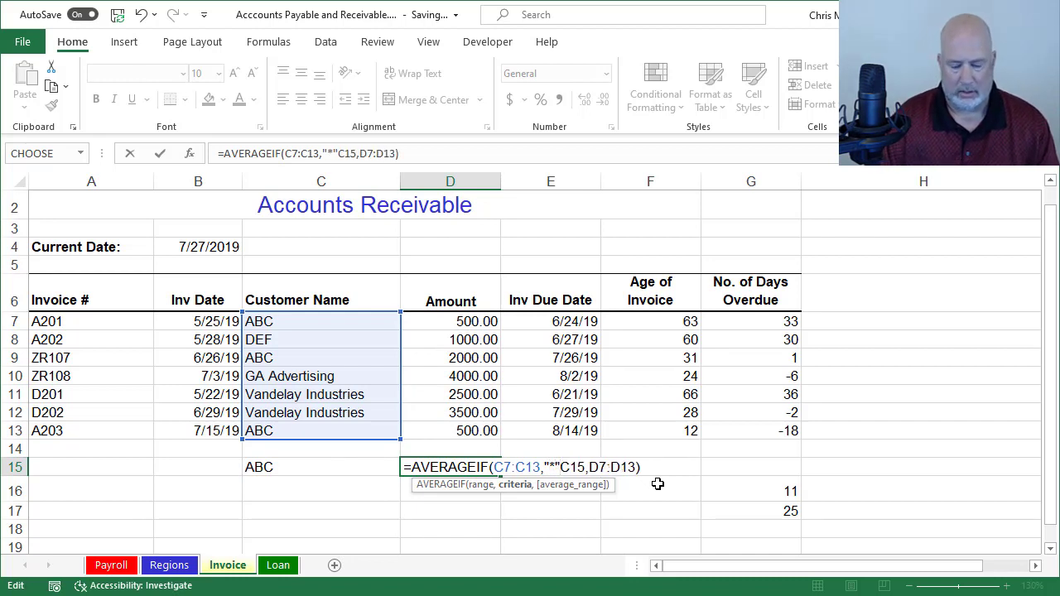
{"action": "type", "text": "&"}
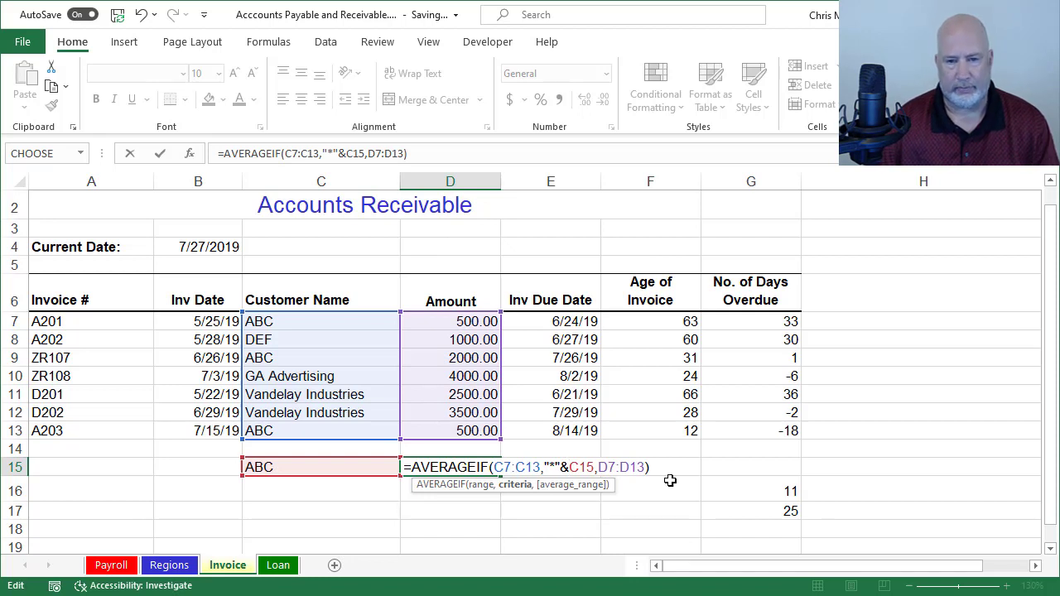
{"action": "key", "text": "Right"}
{"action": "key", "text": "Right"}
{"action": "key", "text": "Right"}
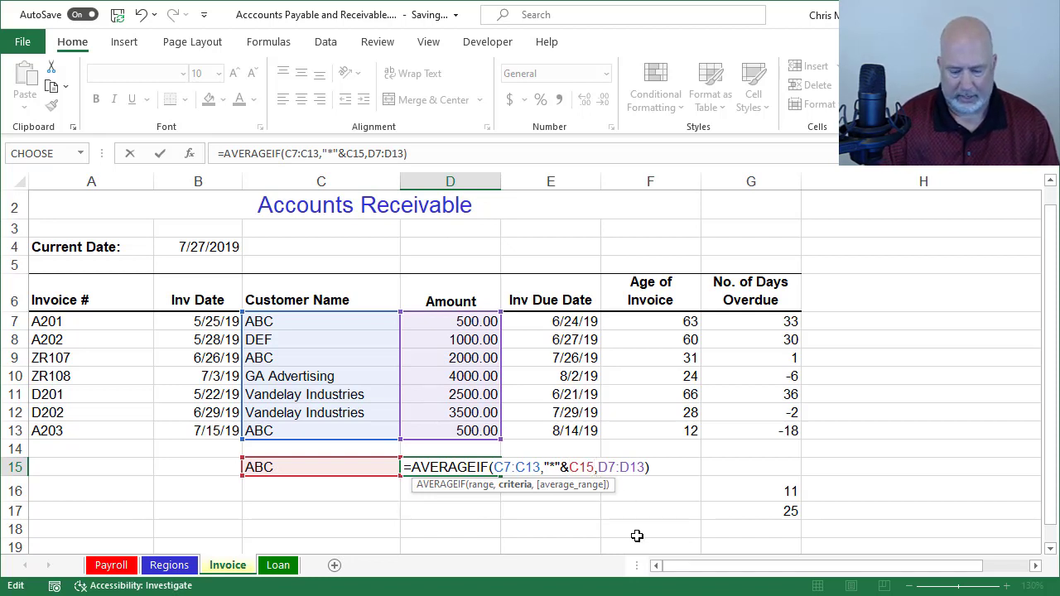
{"action": "type", "text": "&"}
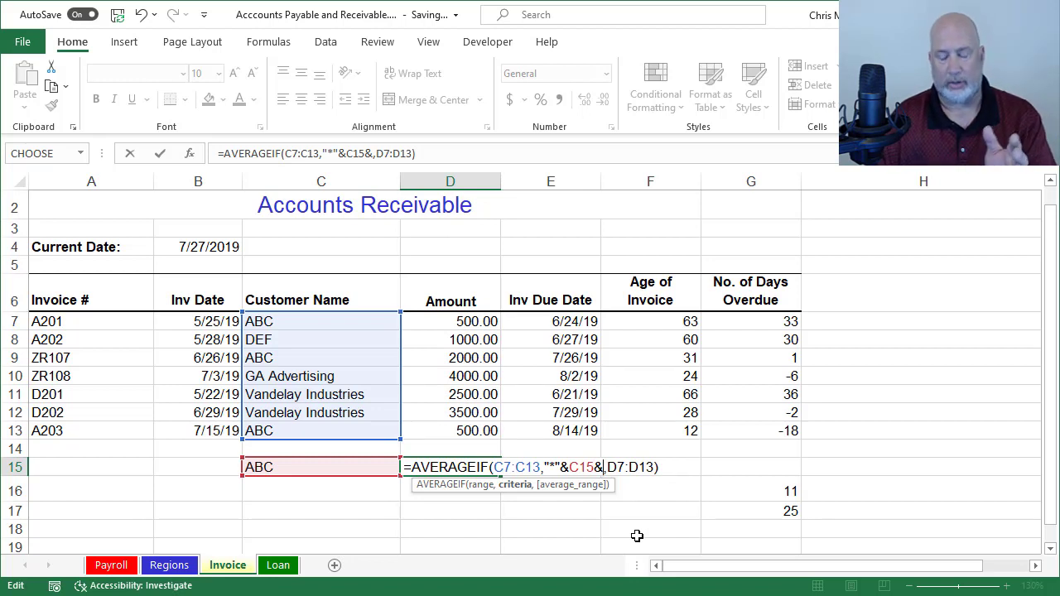
{"action": "type", "text": "\""}
{"action": "type", "text": "8\""}
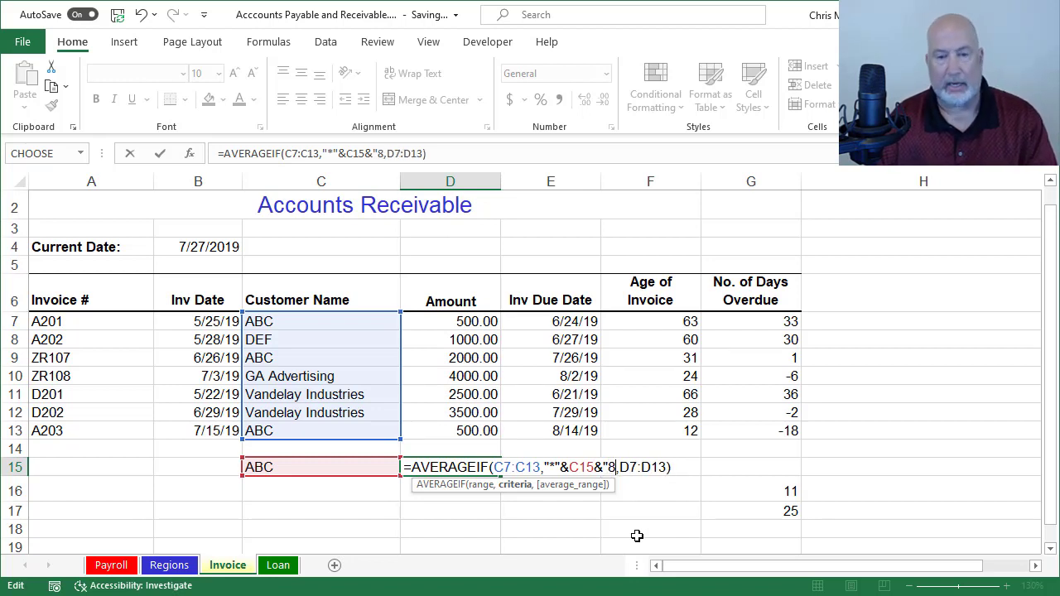
{"action": "key", "text": "BackSpace"}
{"action": "key", "text": "BackSpace"}
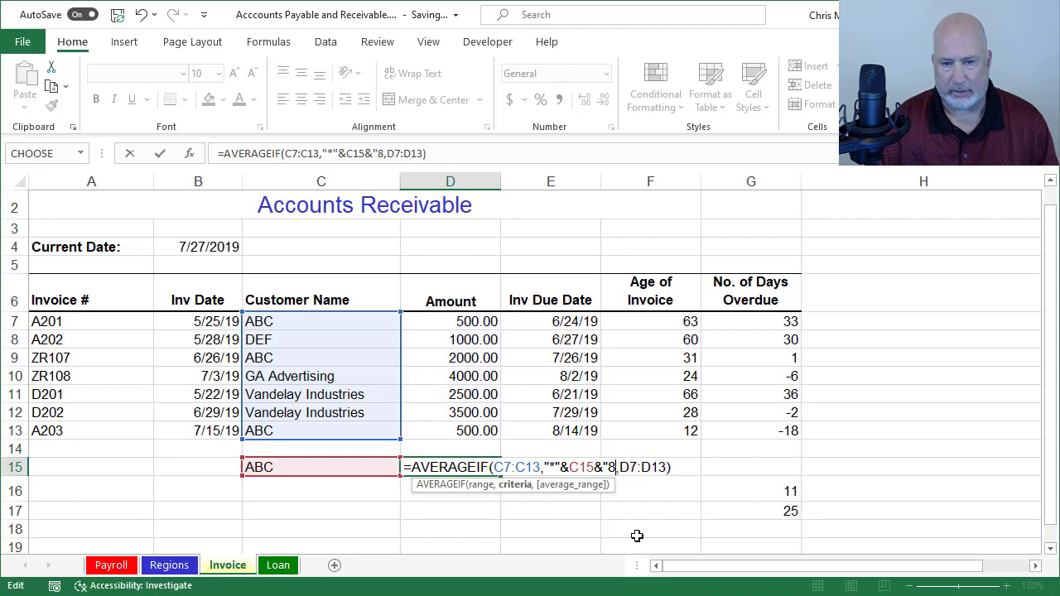
{"action": "type", "text": "*"}
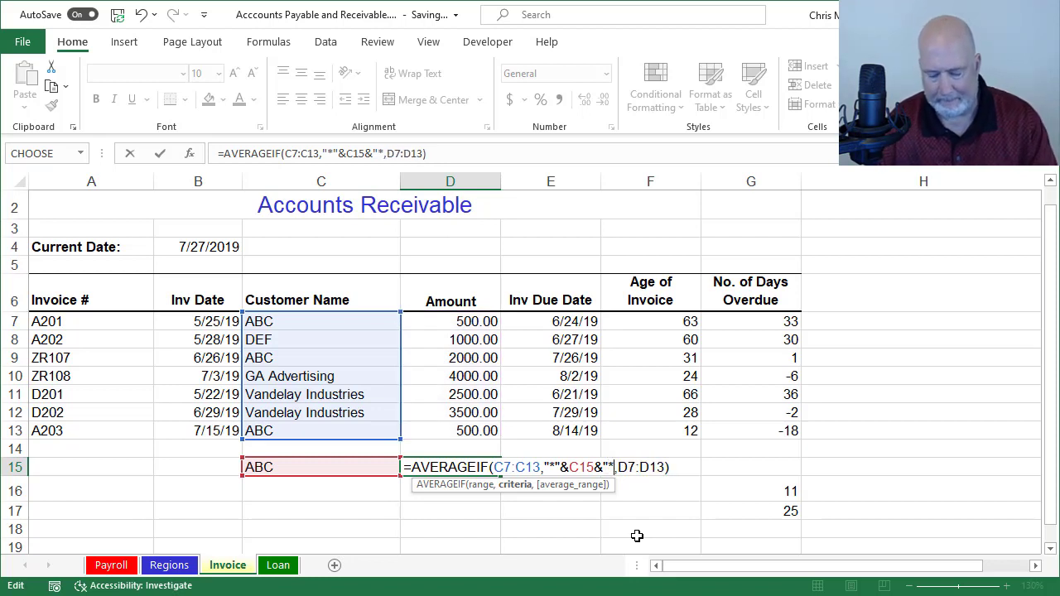
{"action": "type", "text": "\""}
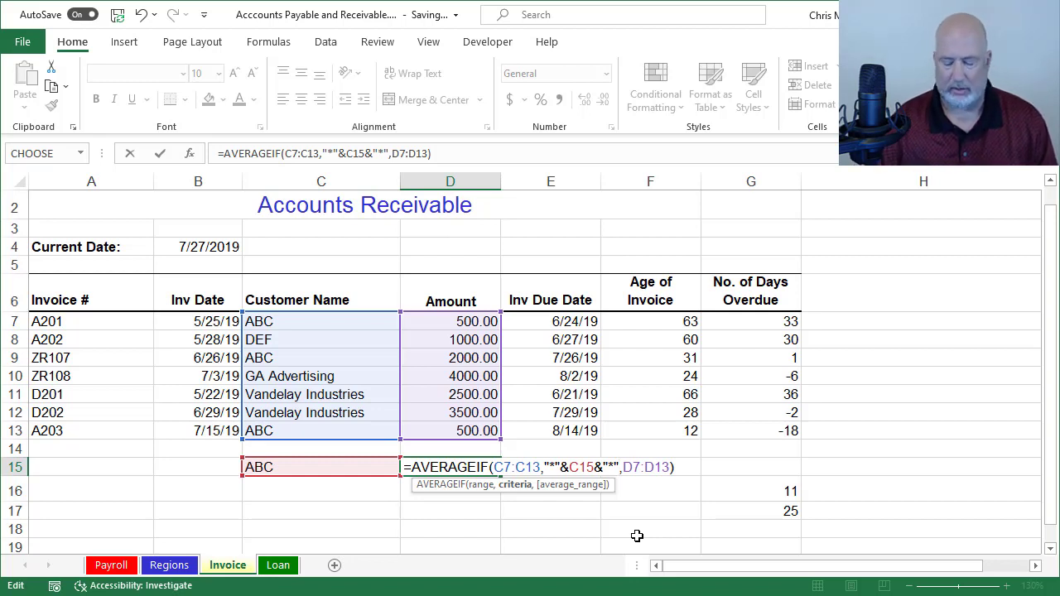
Commit the wildcard AVERAGEIF formula and test it with DEF in C15.
{"action": "key", "text": "ctrl+Return"}
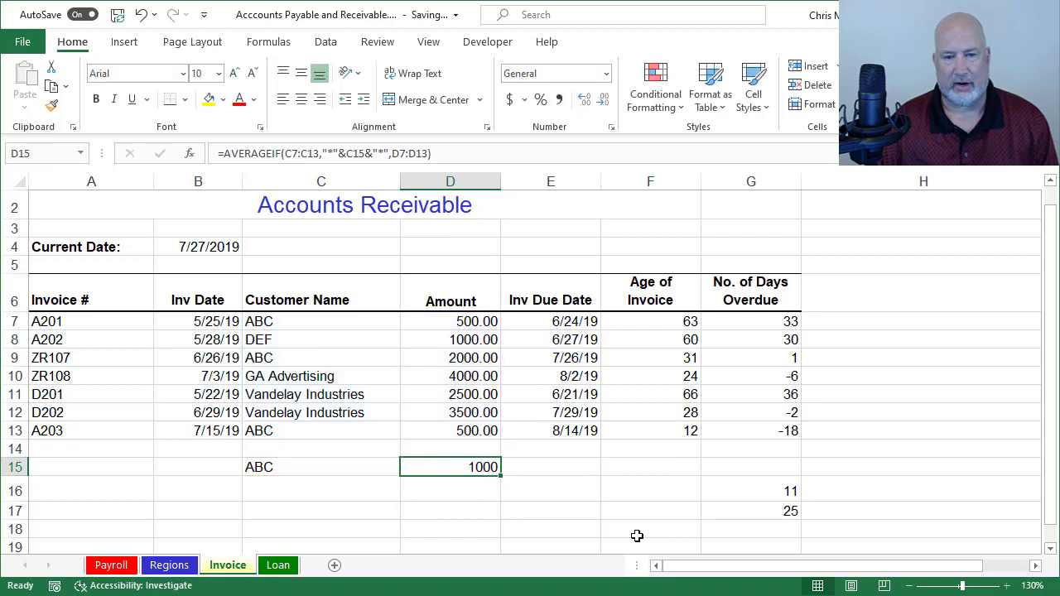
{"action": "key", "text": "Left"}
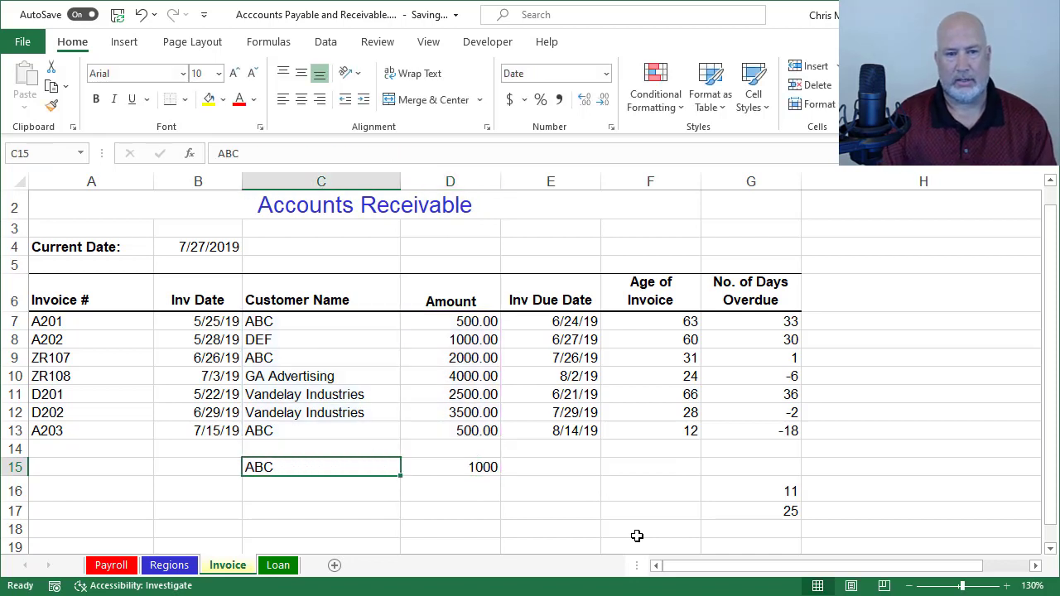
{"action": "type", "text": "DEF"}
{"action": "key", "text": "ctrl+Return"}
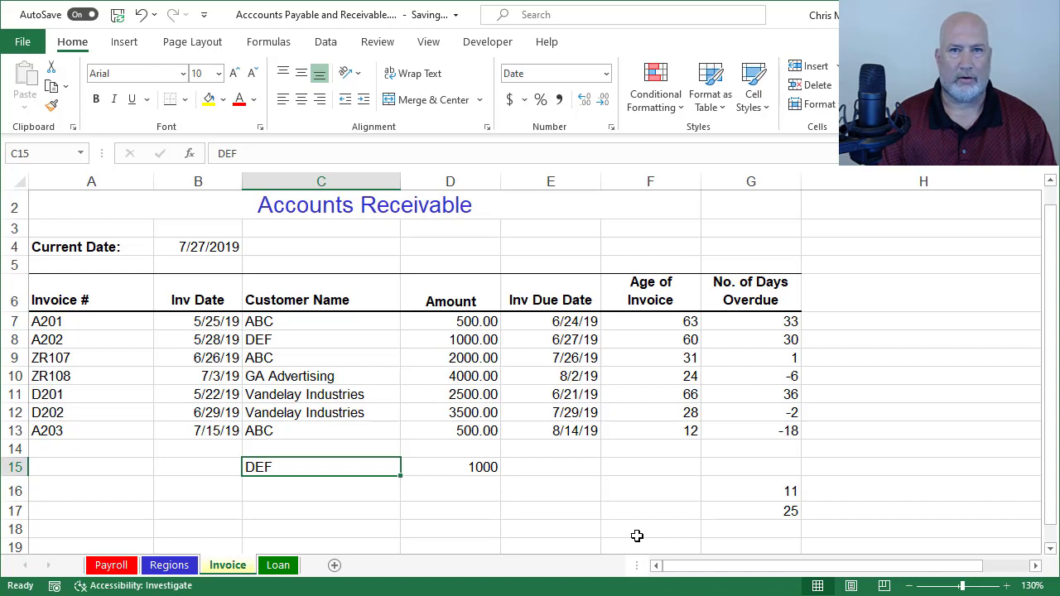
Enter Vandelay in C15 and review D15's formula, now averaging both invoices to 3000.
{"action": "type", "text": "Vam"}
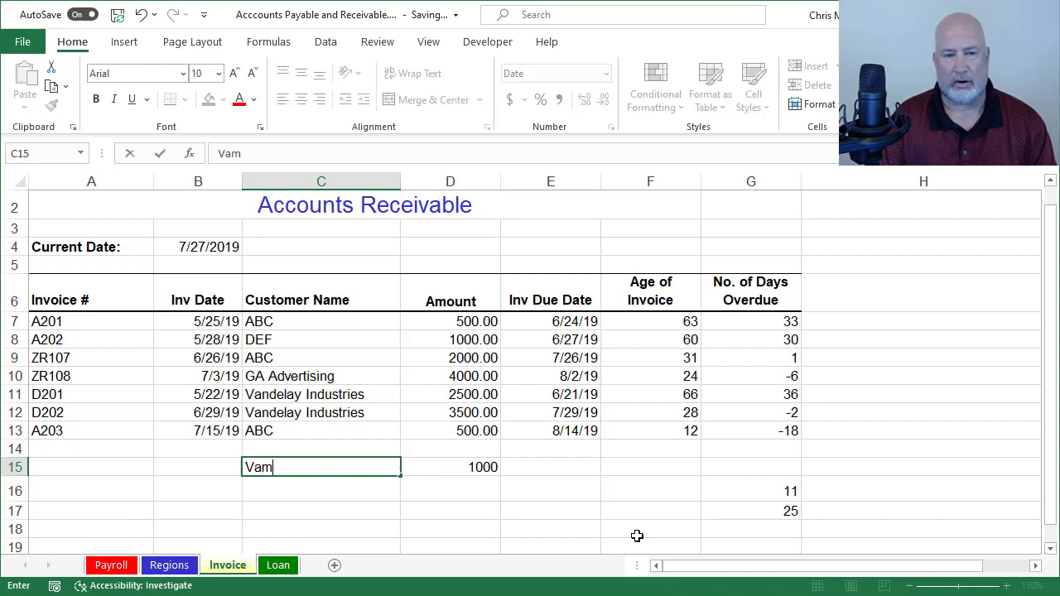
{"action": "key", "text": "BackSpace"}
{"action": "type", "text": "mn"}
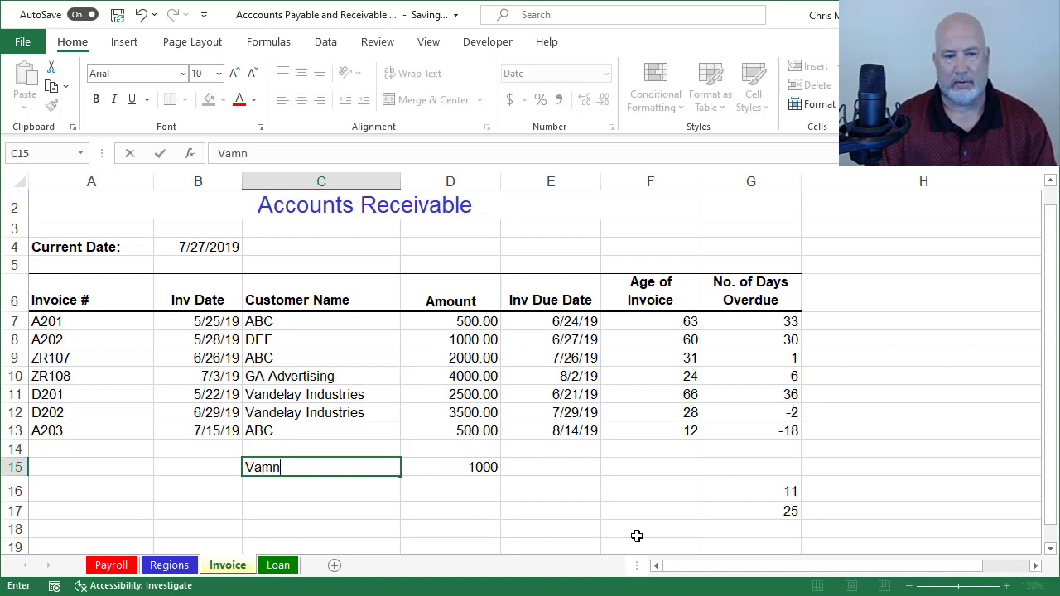
{"action": "key", "text": "BackSpace"}
{"action": "key", "text": "BackSpace"}
{"action": "type", "text": "ndelay"}
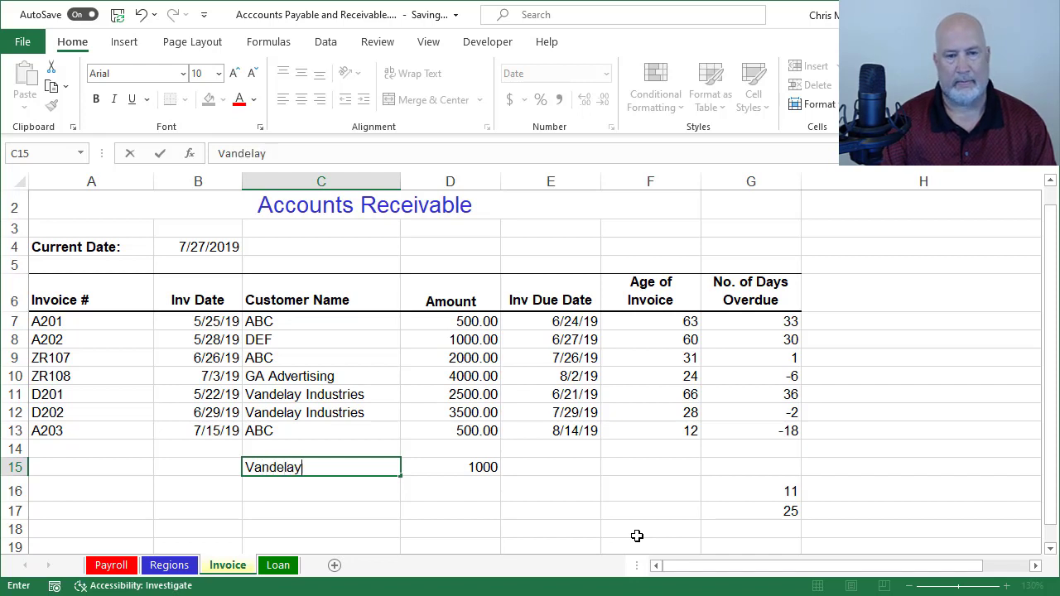
{"action": "key", "text": "ctrl+Return"}
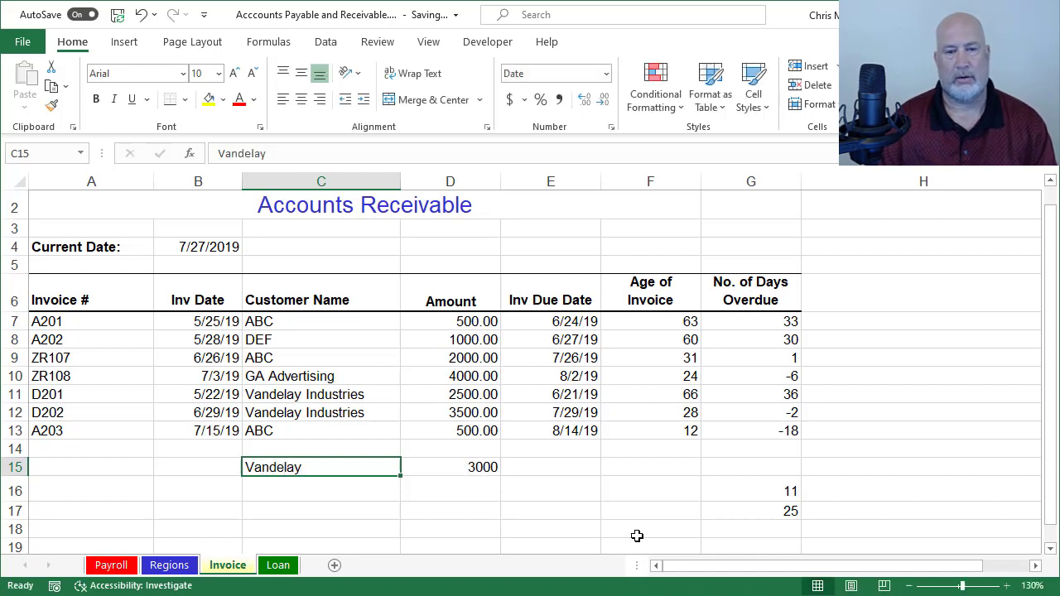
{"action": "key", "text": "Right"}
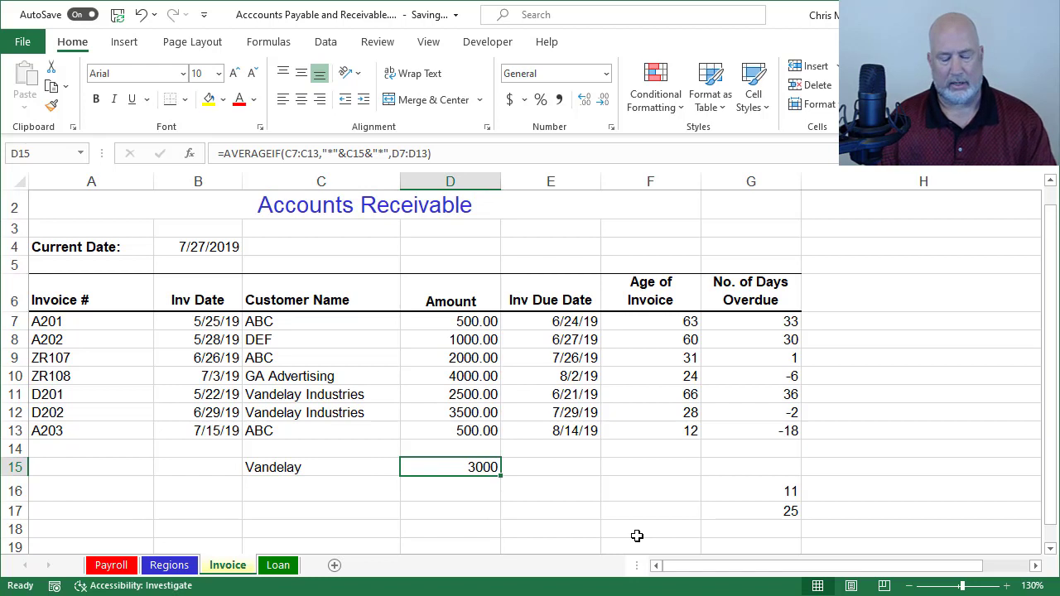
{"action": "key", "text": "F2"}
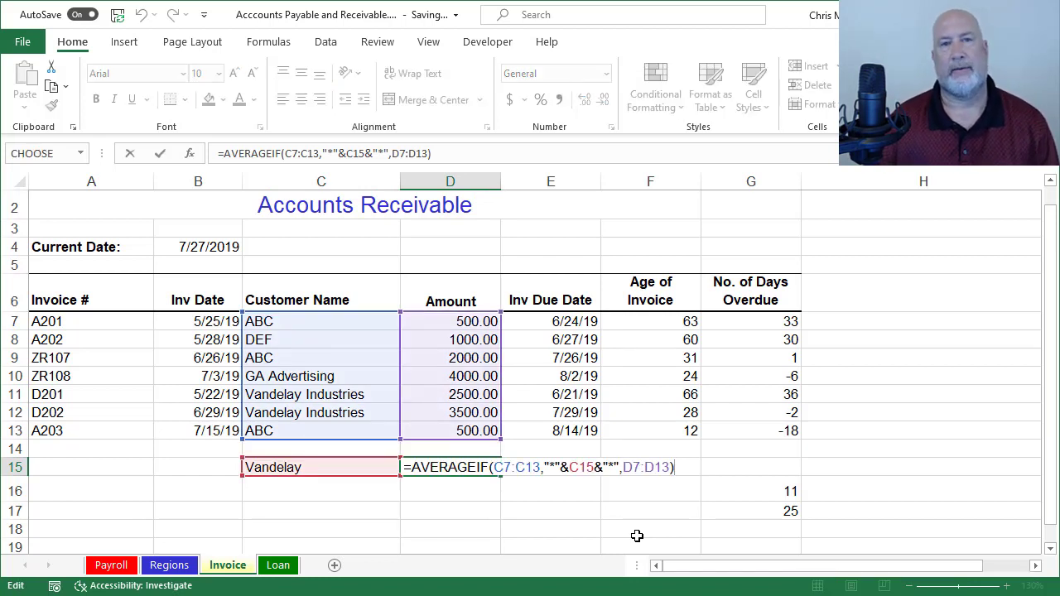
{"action": "key", "text": "Escape"}
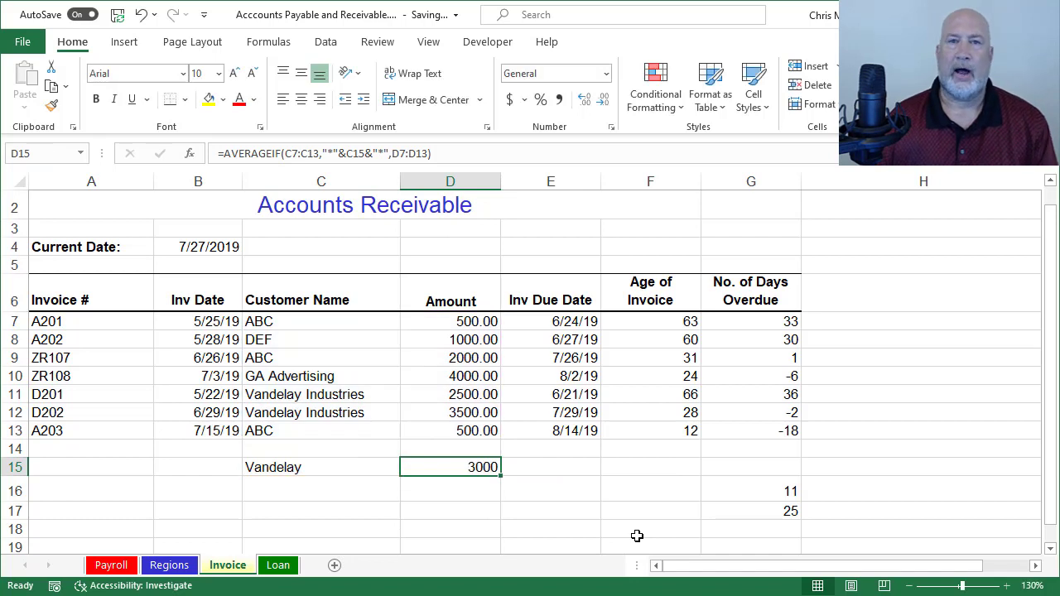